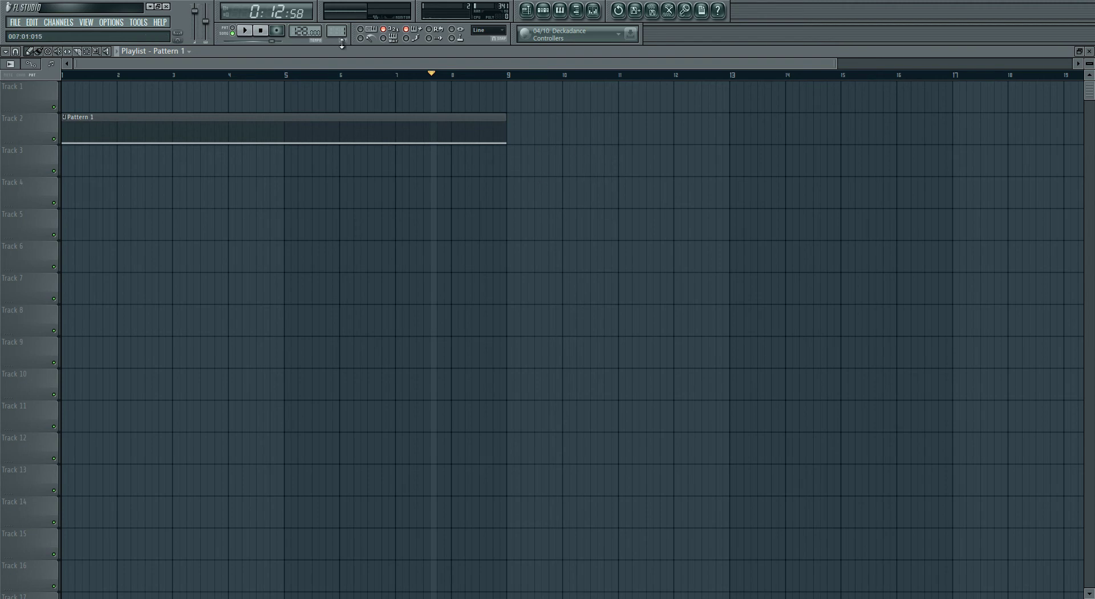
Step: Play the Pattern 1 clip from the start of the playlist to hear the example sound, and stop playback
click(260, 31)
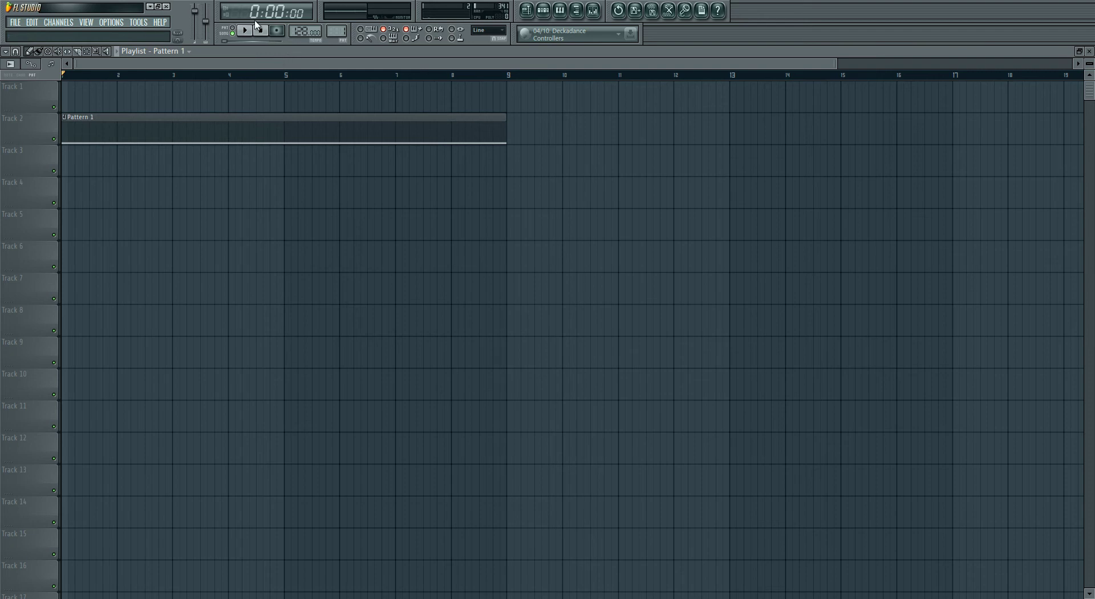
click(251, 31)
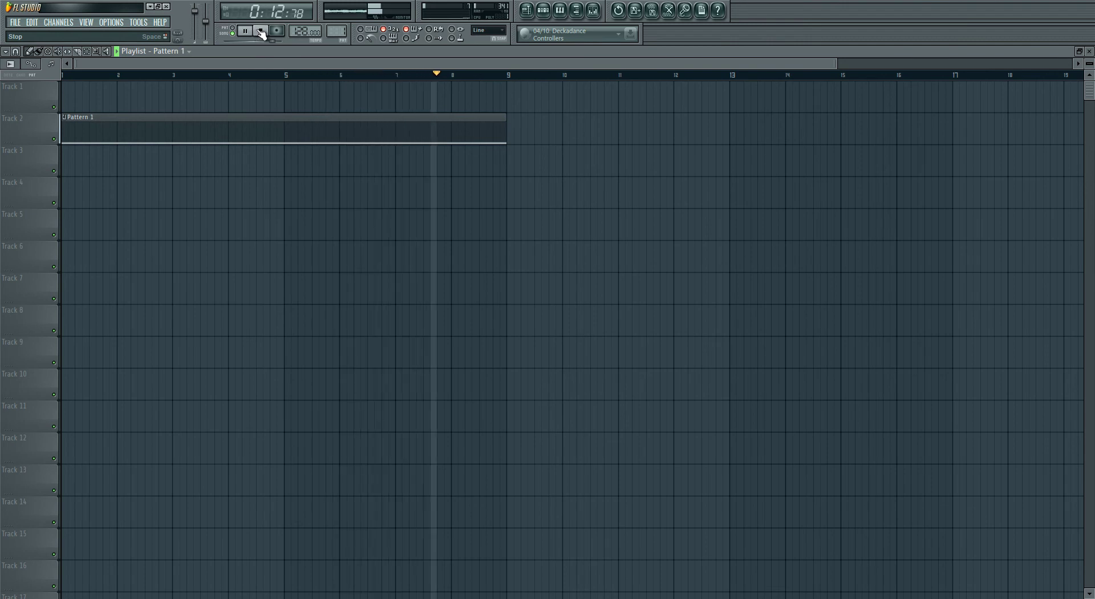
click(261, 32)
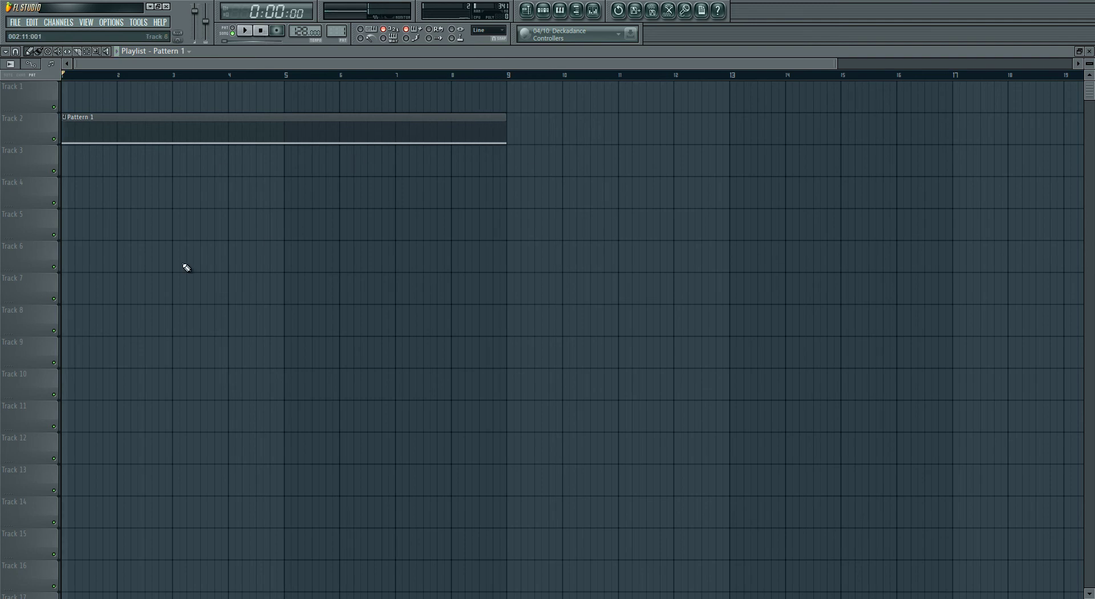
Step: Inspect Pattern 1's Massive note in the piano roll with the velocity area expanded, and close the piano roll
double_click(245, 130)
scroll(256, 337, down, 3)
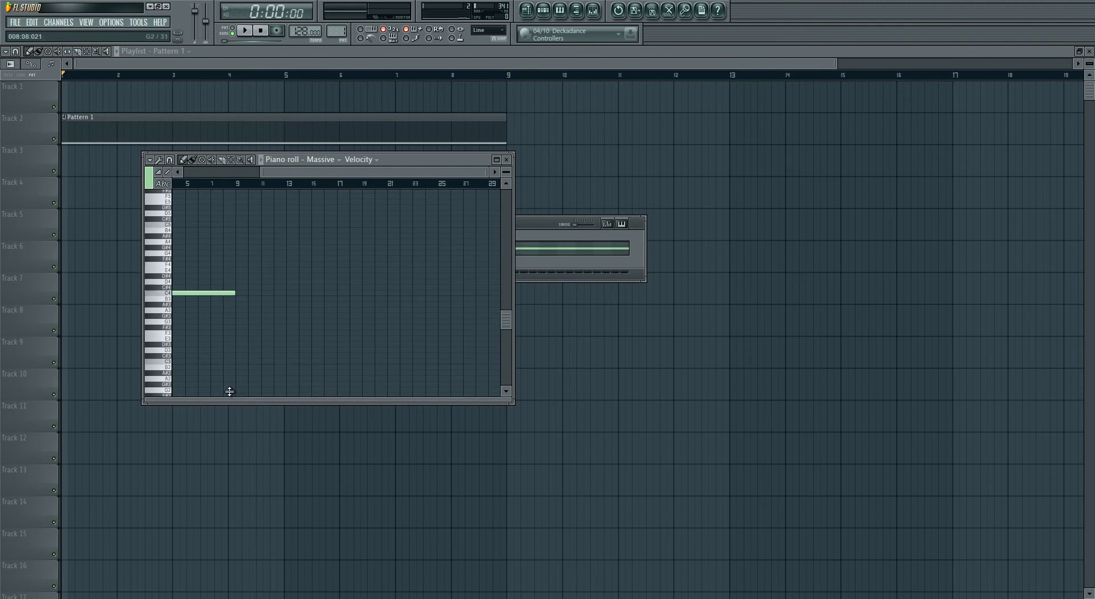
drag(228, 397, 253, 321)
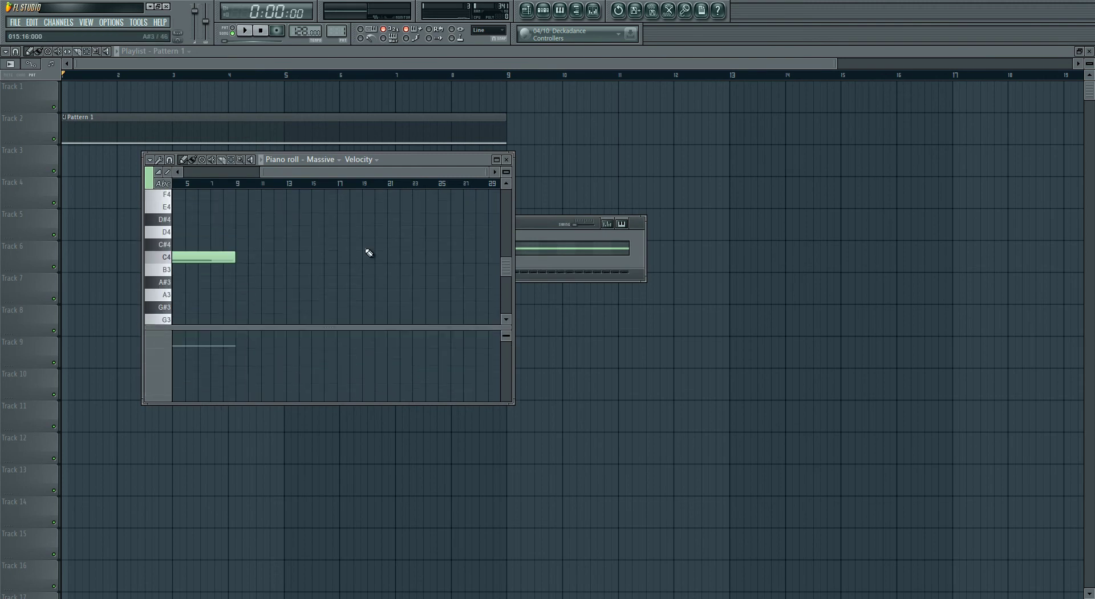
click(506, 159)
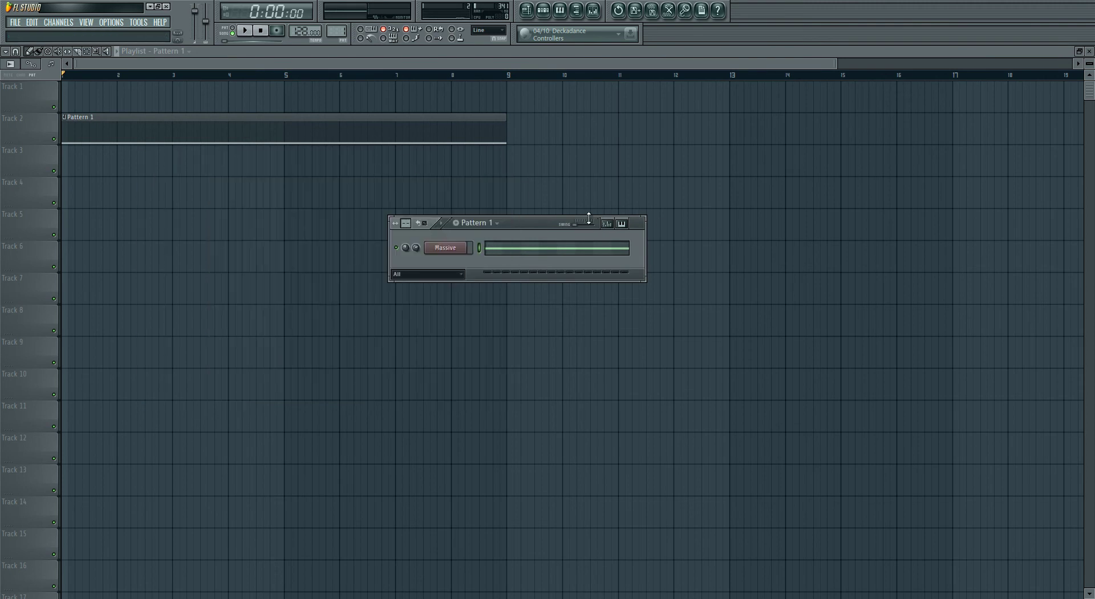
Step: Switch to the empty Pattern 2, delete the existing Massive channel and remove the Pattern 1 clip from track 2
key(F4)
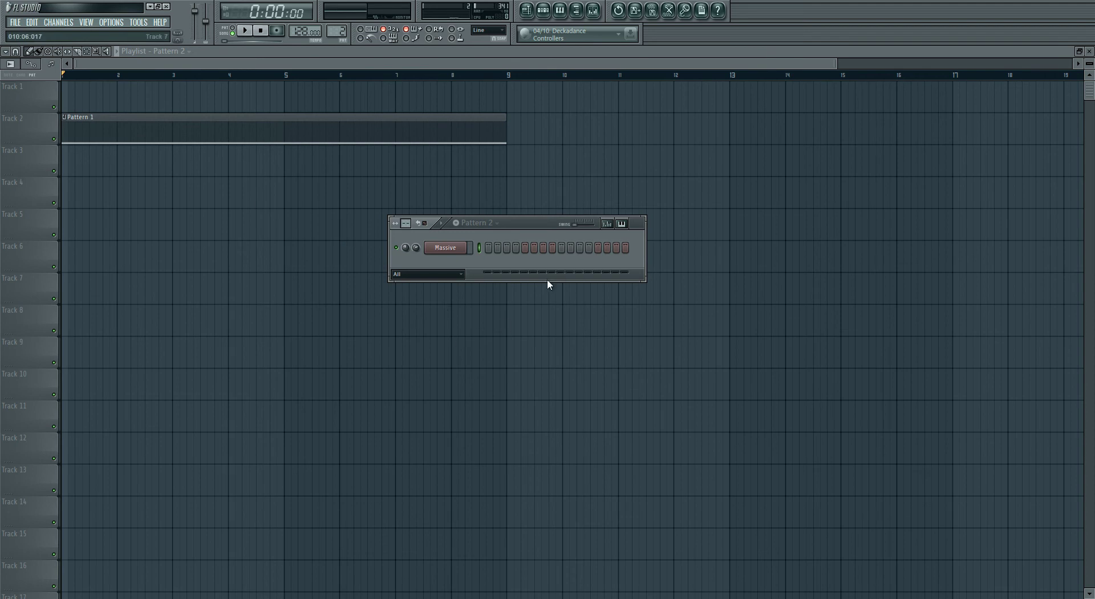
right_click(462, 252)
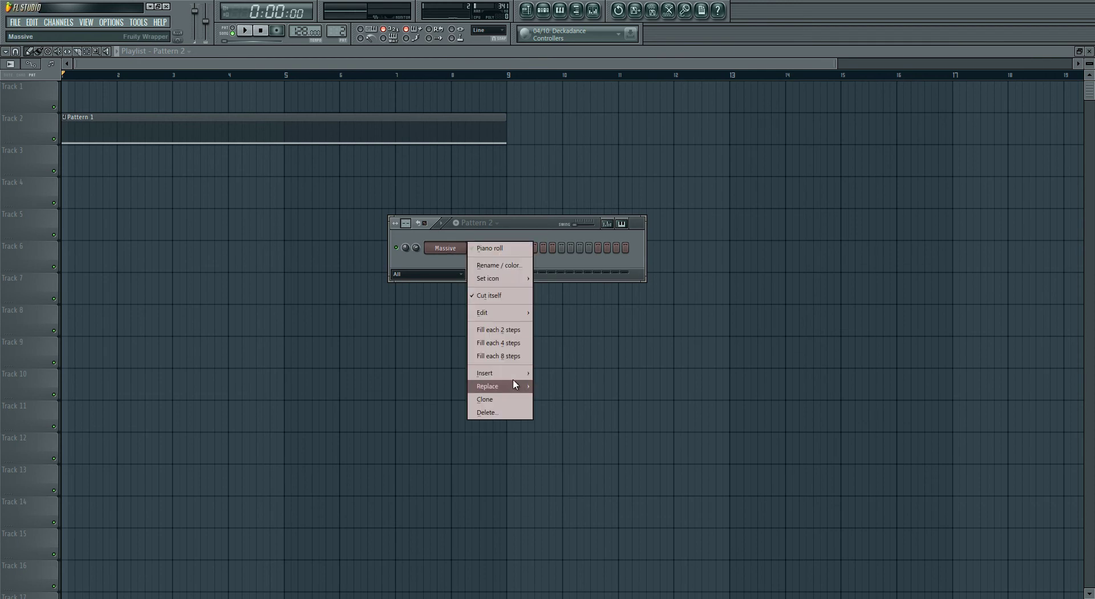
click(511, 409)
click(608, 338)
right_click(91, 120)
Step: Replace the Sampler channel with a fresh instance of the Massive synthesizer
click(543, 10)
right_click(455, 250)
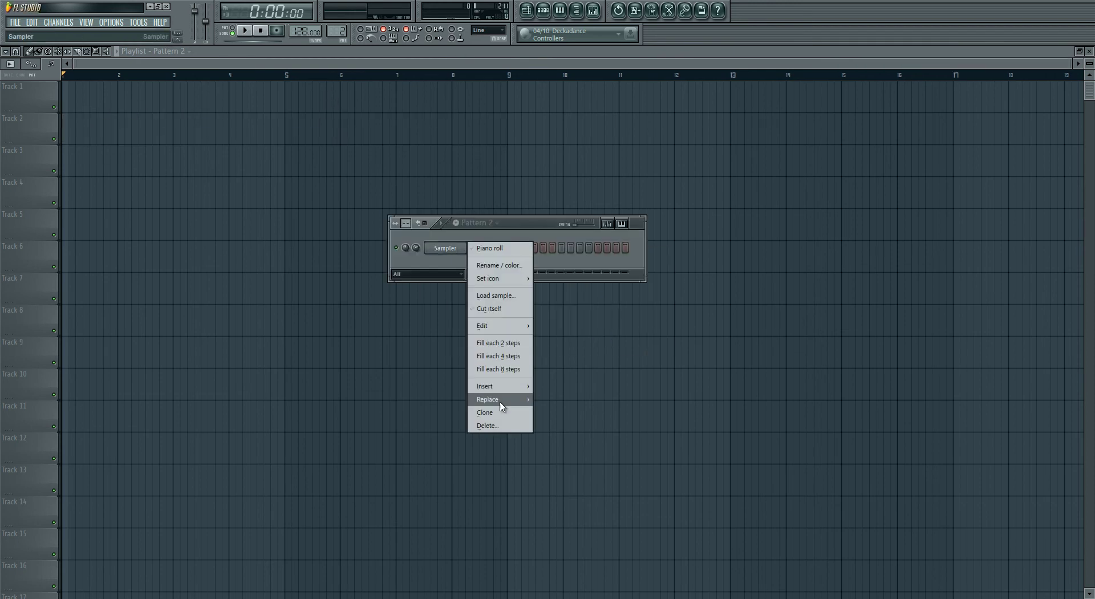
mouse_move(489, 399)
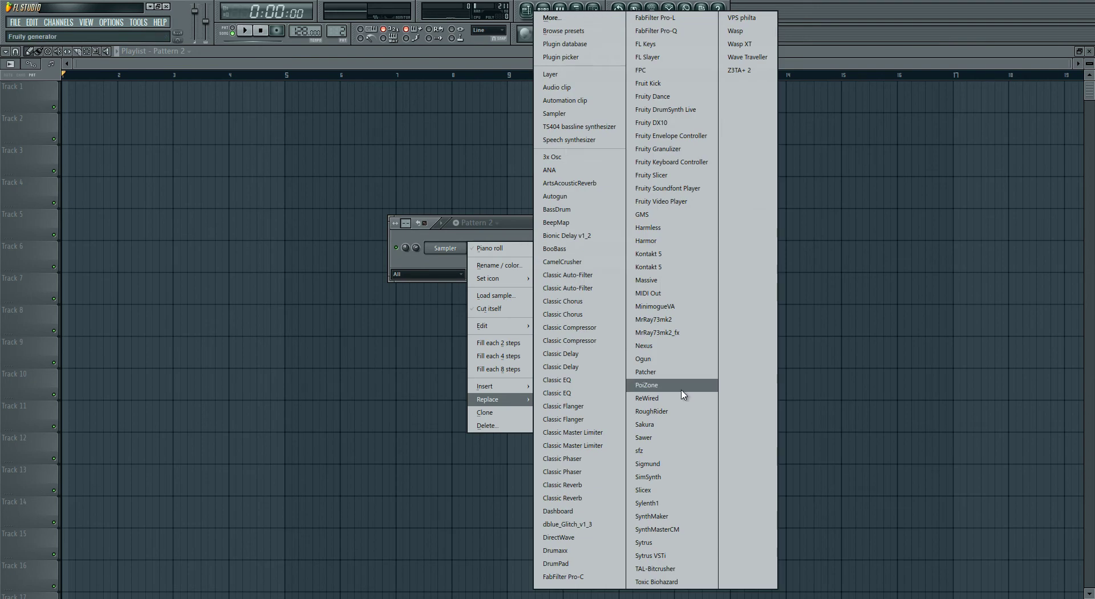
click(699, 280)
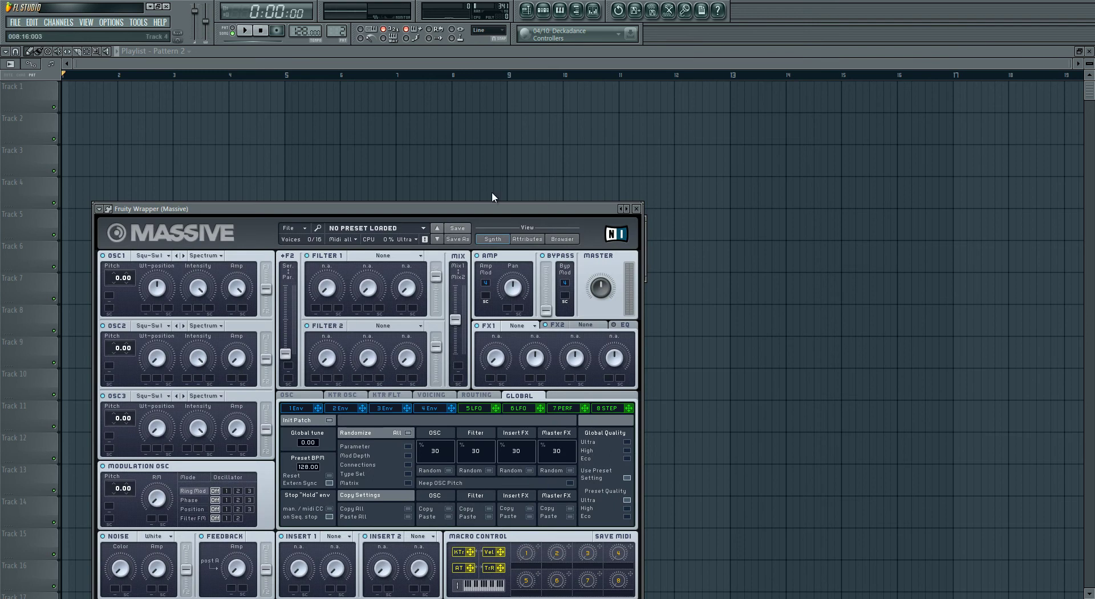
Step: Arrange the Massive window and the channel rack side by side over the playlist
drag(532, 208, 868, 115)
click(414, 271)
drag(511, 226, 234, 200)
drag(603, 116, 570, 98)
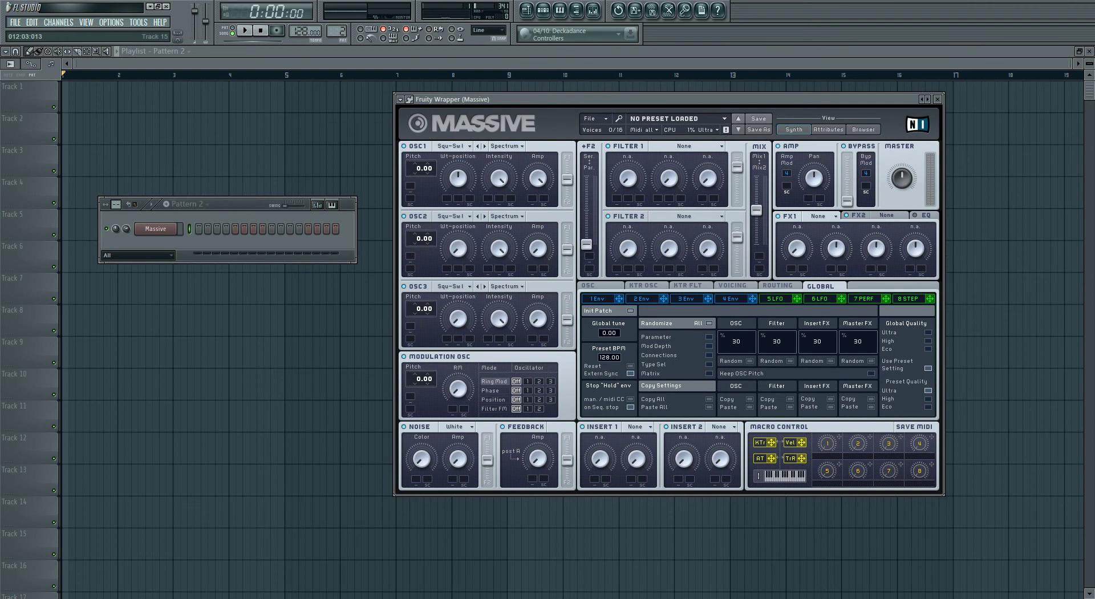
Step: Add a C4 note eight bars long from bar 1 in the Massive channel's piano roll
right_click(171, 228)
click(206, 231)
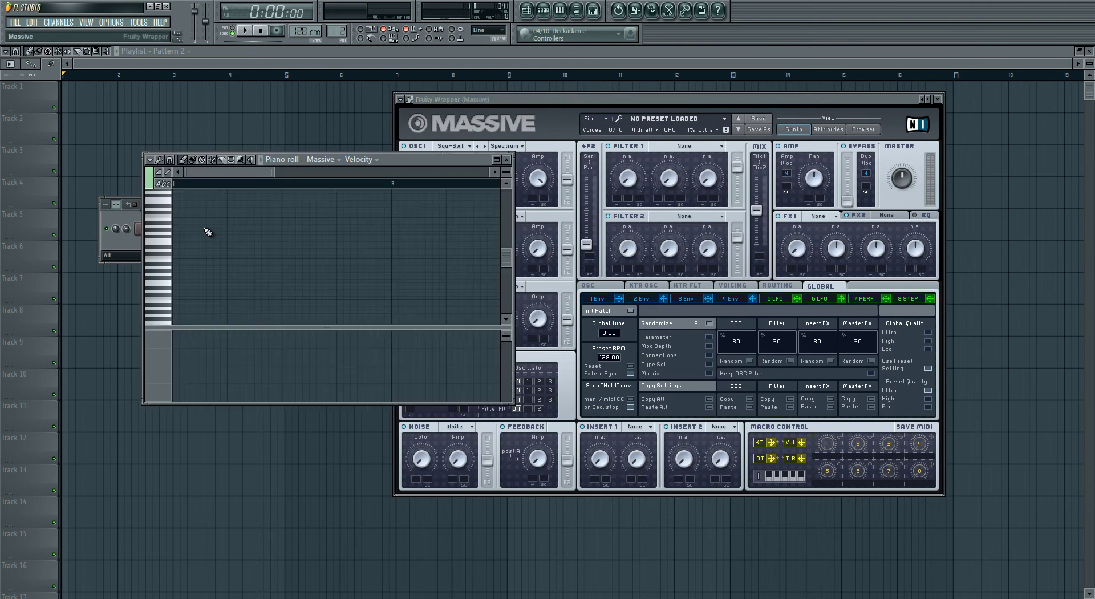
click(501, 161)
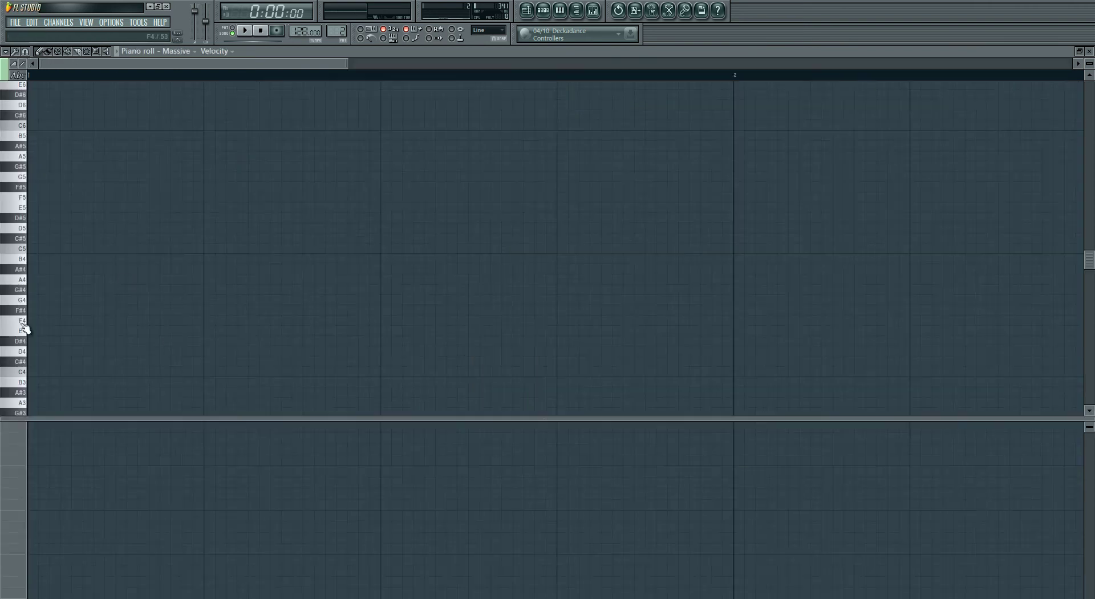
click(42, 371)
drag(169, 64, 972, 133)
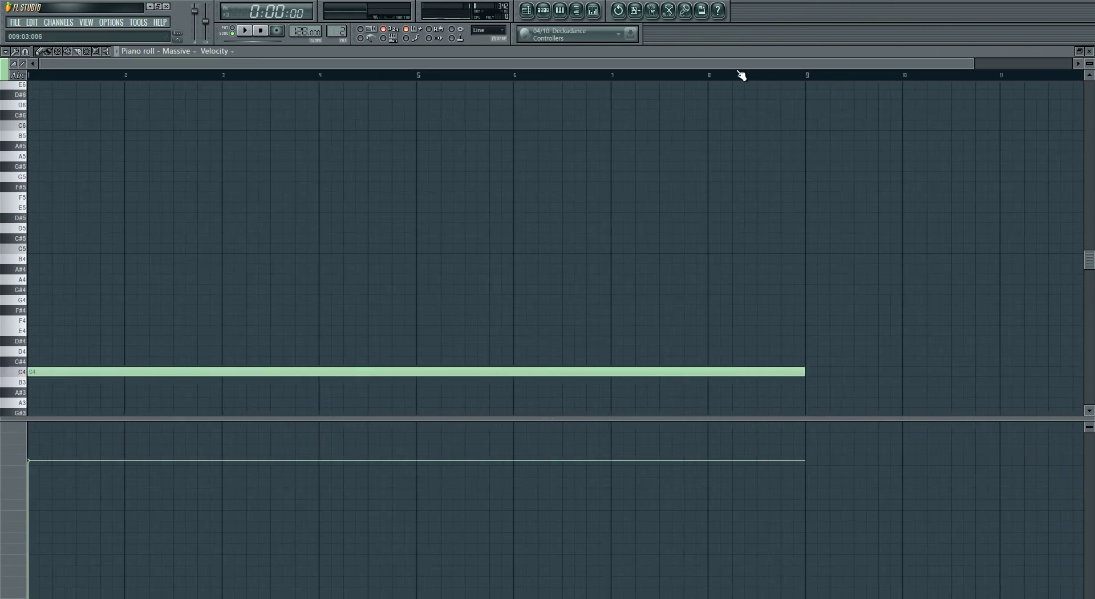
Step: Place a Pattern 2 clip on track 1 of the playlist from bar 1 and show the channel rack again
click(1089, 51)
key(F5)
click(157, 95)
drag(208, 93, 90, 96)
click(545, 13)
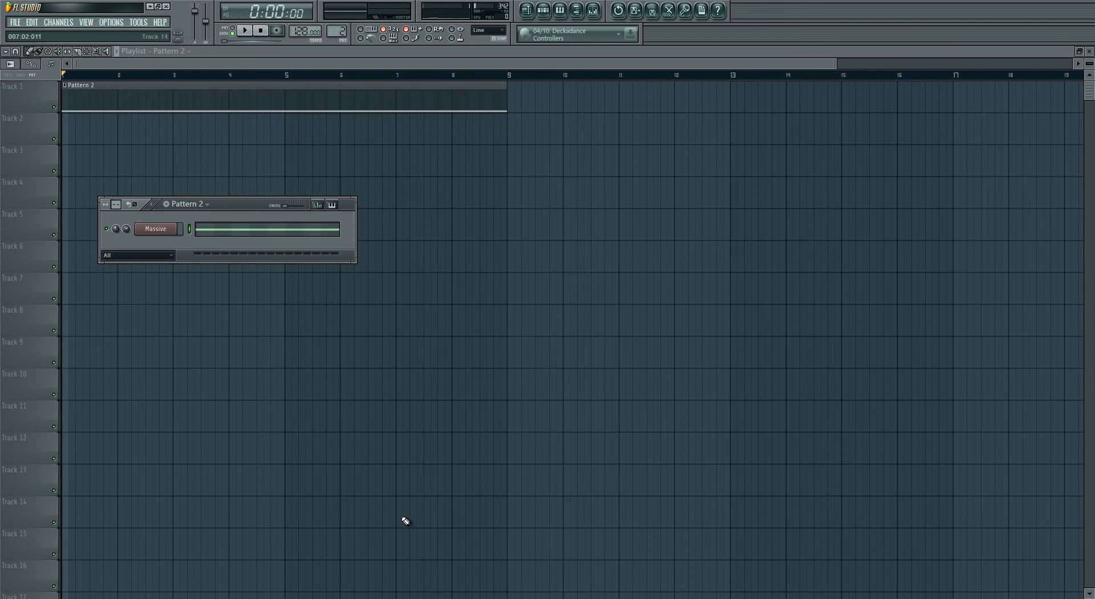
Step: Open the Massive instrument and start a new, untitled sound
click(159, 231)
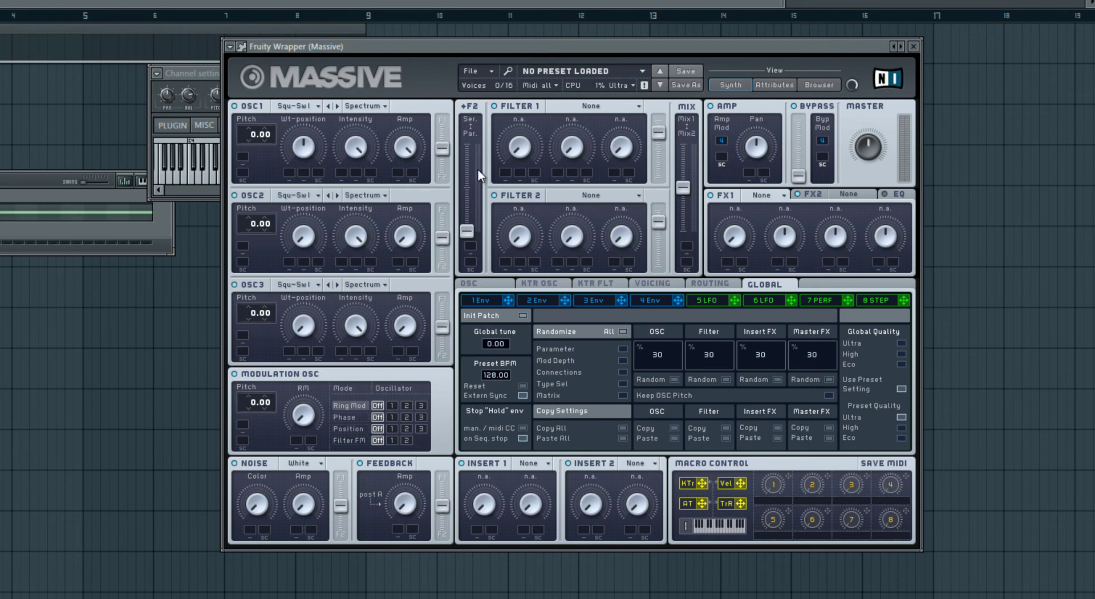
click(484, 77)
click(500, 84)
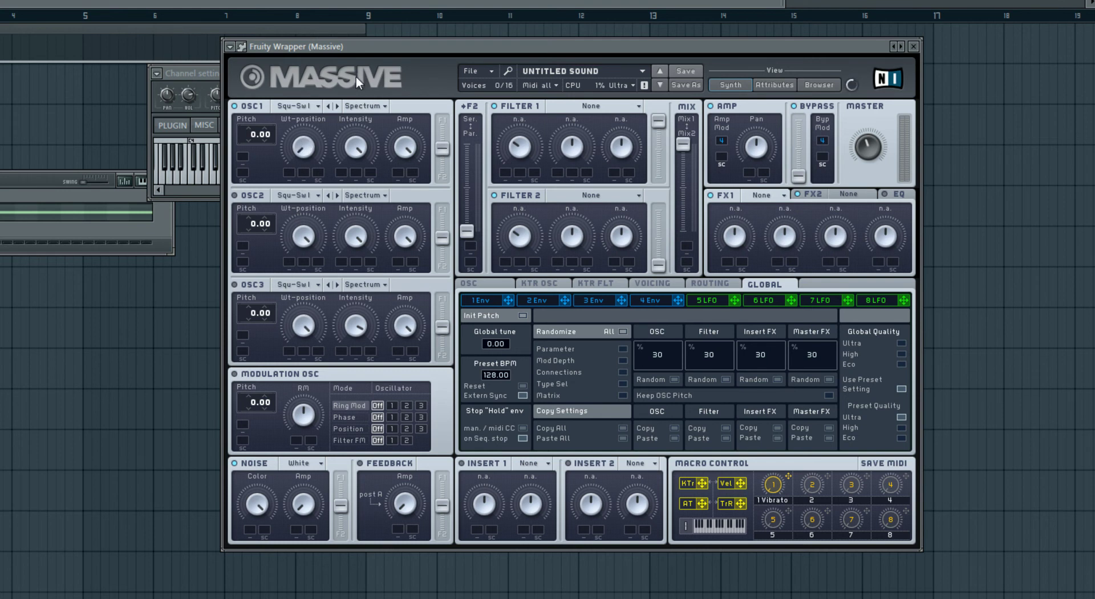
Step: Route oscillator 1 fully into filter 1, and enable oscillator 2 with the Squ-Sw II wavetable and the same filter routing
drag(442, 147, 447, 43)
click(607, 108)
click(620, 105)
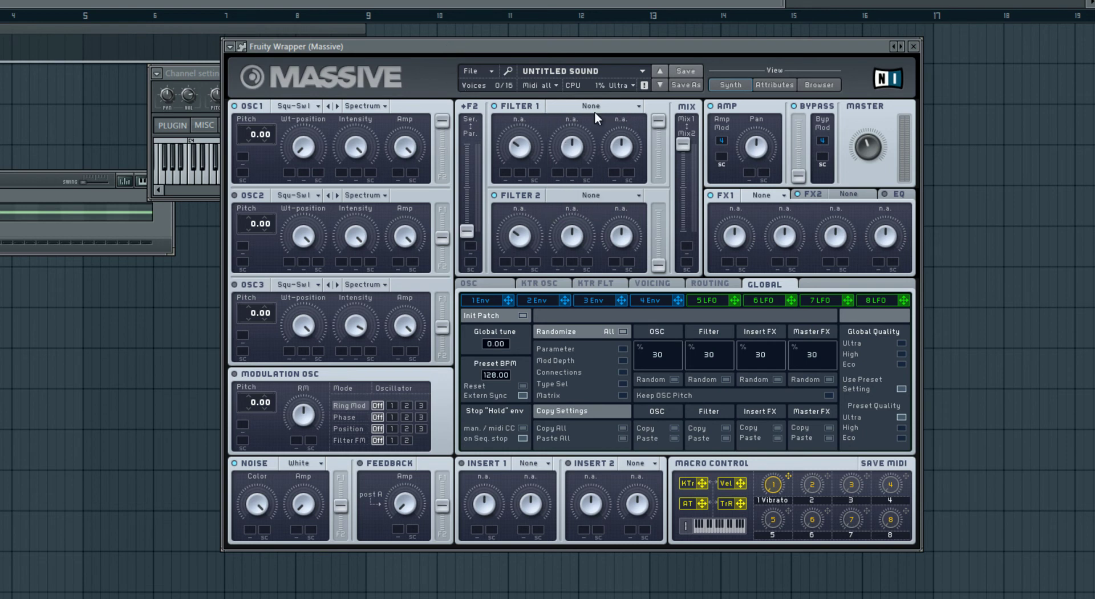
click(233, 195)
click(312, 196)
click(365, 224)
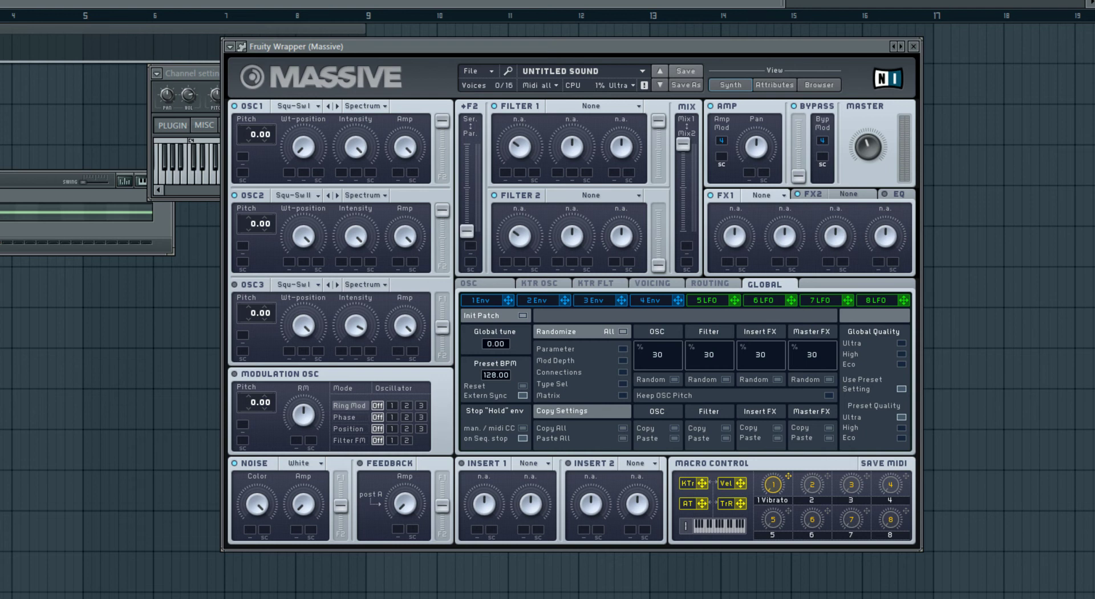
Step: Set filter 1 to Lowpass 4 and lower its cutoff and resonance
click(587, 105)
click(585, 115)
drag(521, 147, 519, 150)
drag(512, 148, 588, 155)
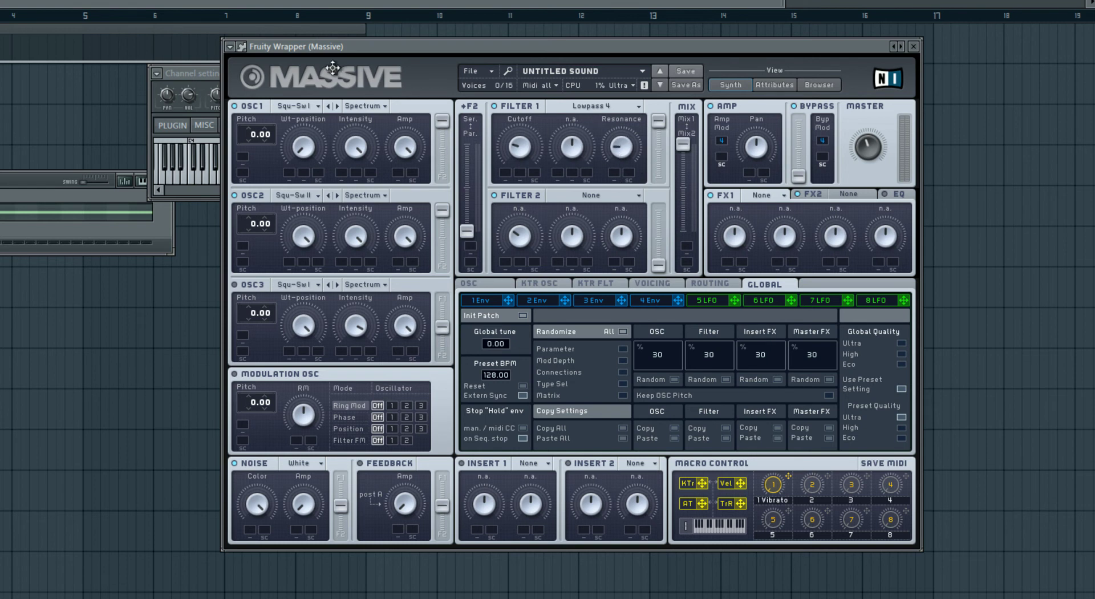
Step: Give LFO 5 a triangle as its upper curve and shift its phase by about a quarter cycle
key(z)
click(705, 297)
drag(629, 44, 510, 38)
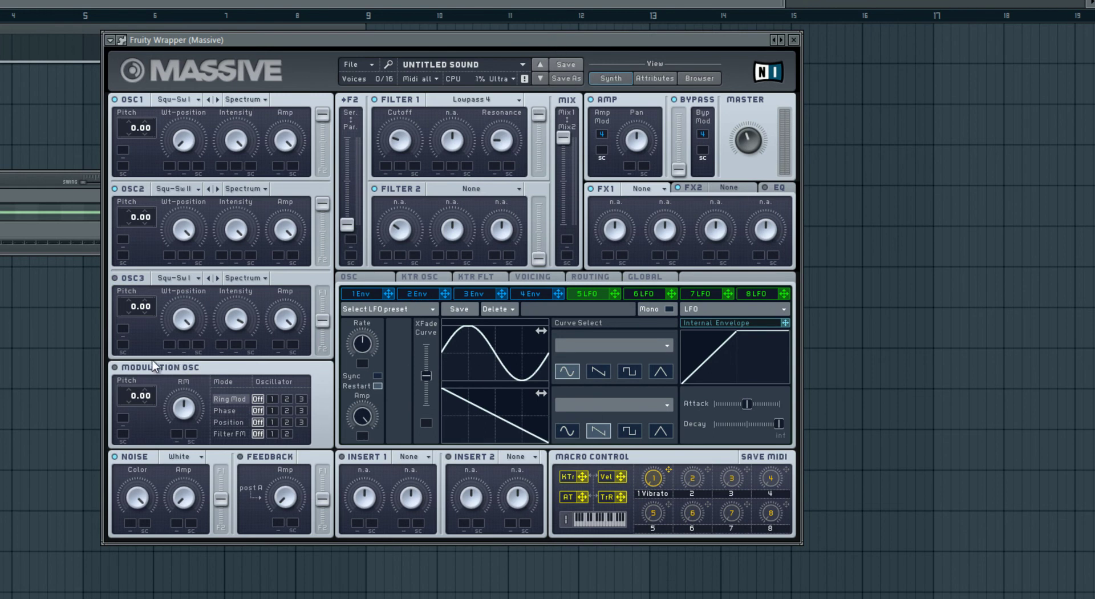
click(661, 372)
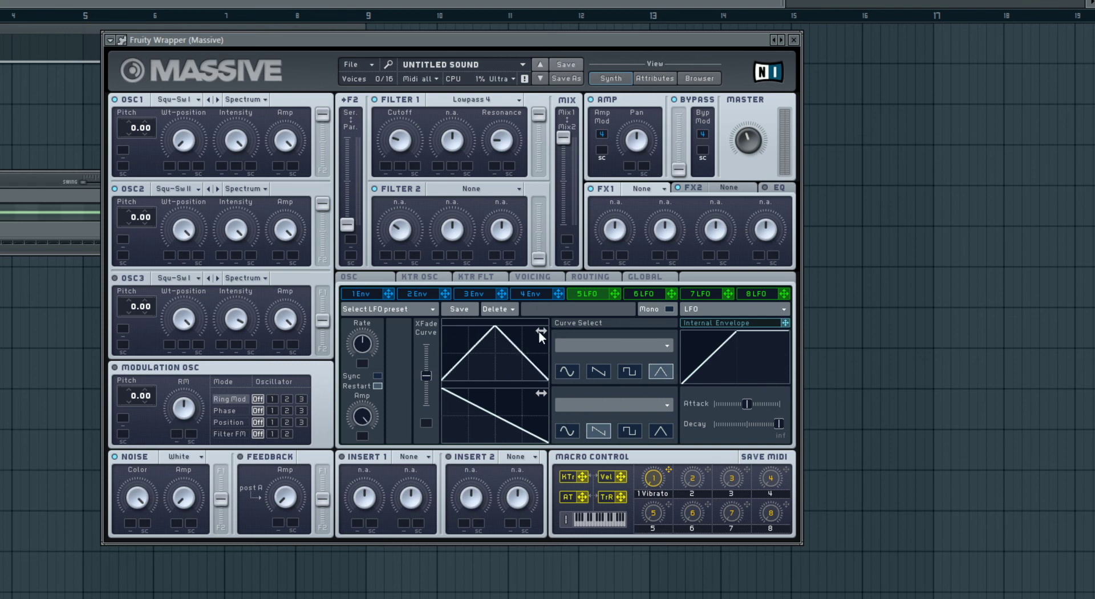
drag(543, 328, 518, 329)
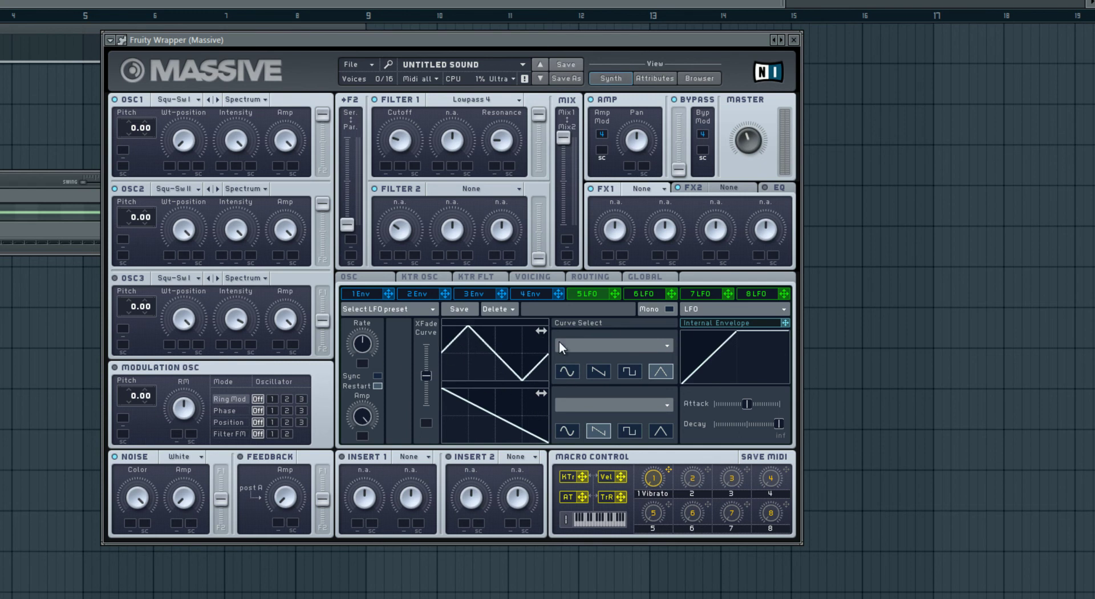
drag(543, 330, 532, 329)
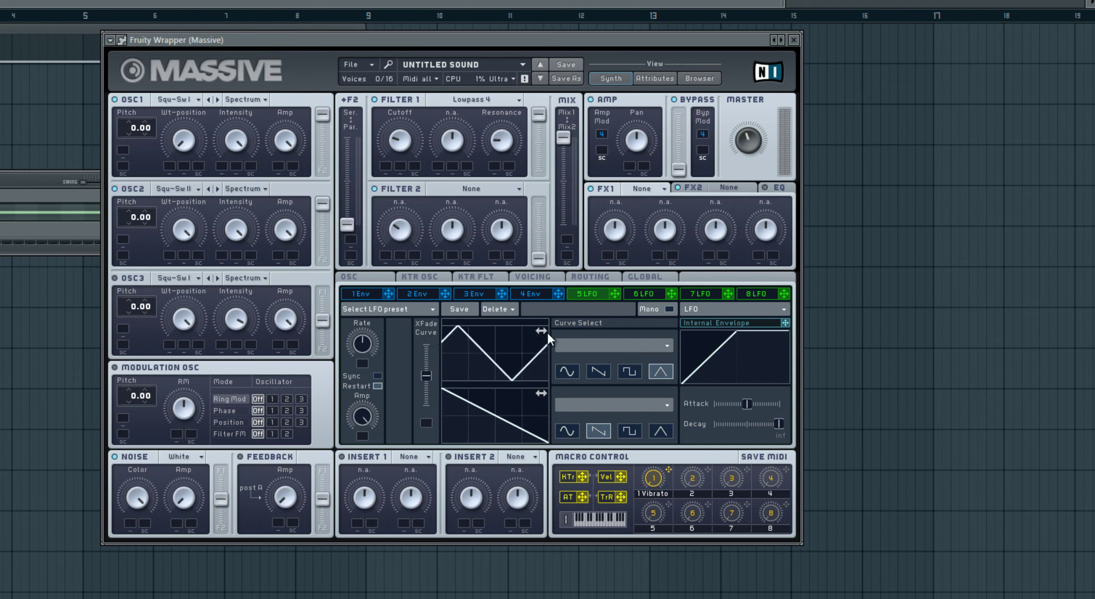
drag(541, 329, 552, 329)
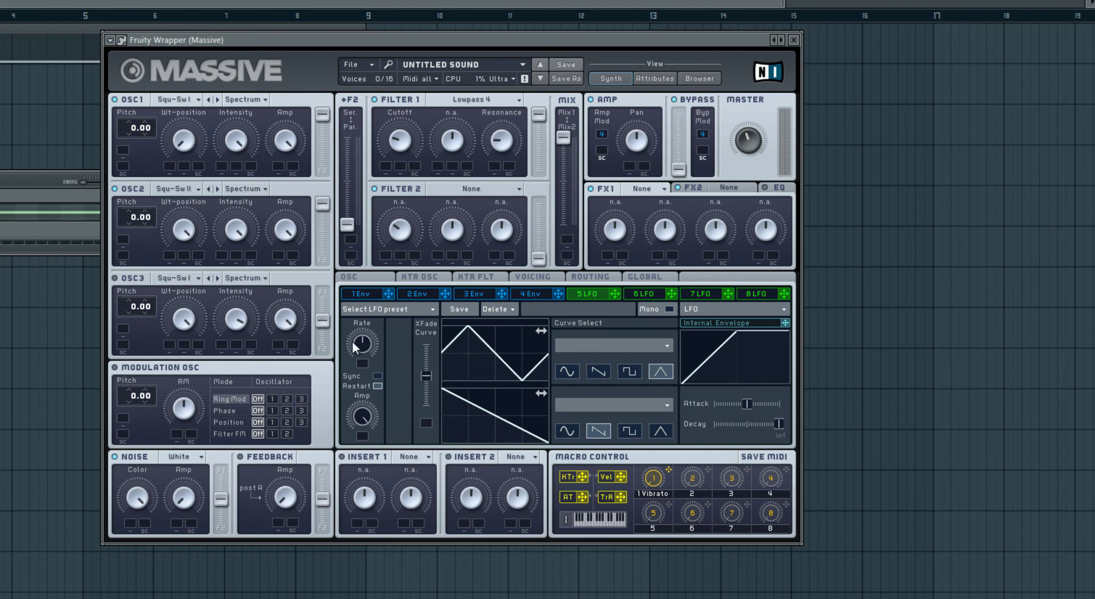
Step: Sync LFO 5 with a ratio of 32/1 and crossfade it fully to the upper curve
click(377, 375)
drag(365, 335, 402, 153)
drag(426, 368, 425, 266)
Step: Modulate filter 1's cutoff over a wide range with LFO 5, and the pitches of oscillators 1 and 2 by 24.00
drag(615, 294, 385, 154)
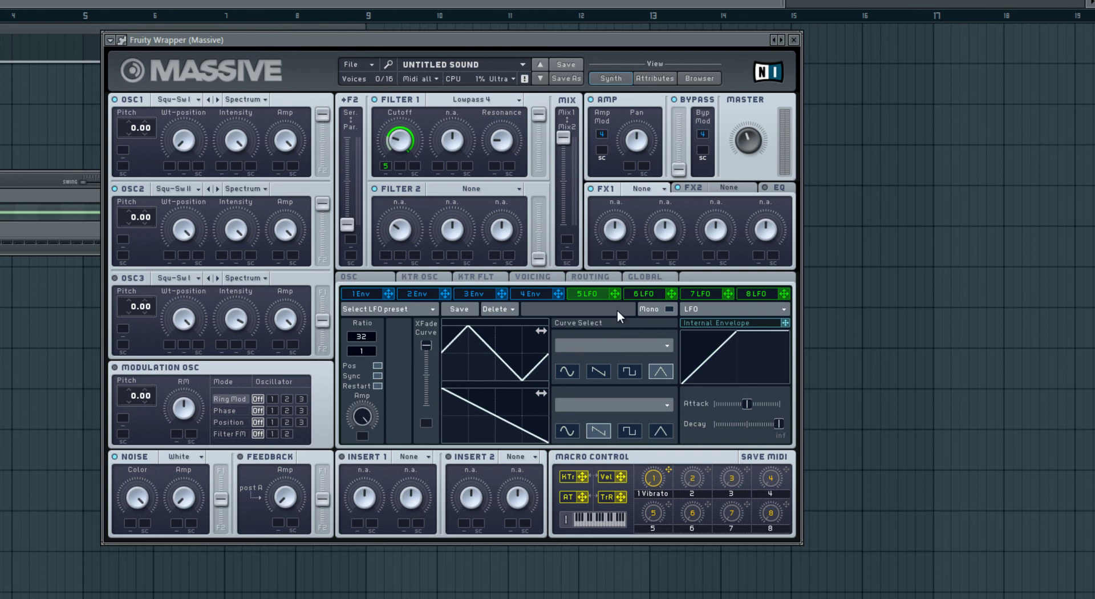
drag(618, 296, 137, 158)
drag(142, 125, 144, 118)
drag(615, 293, 118, 236)
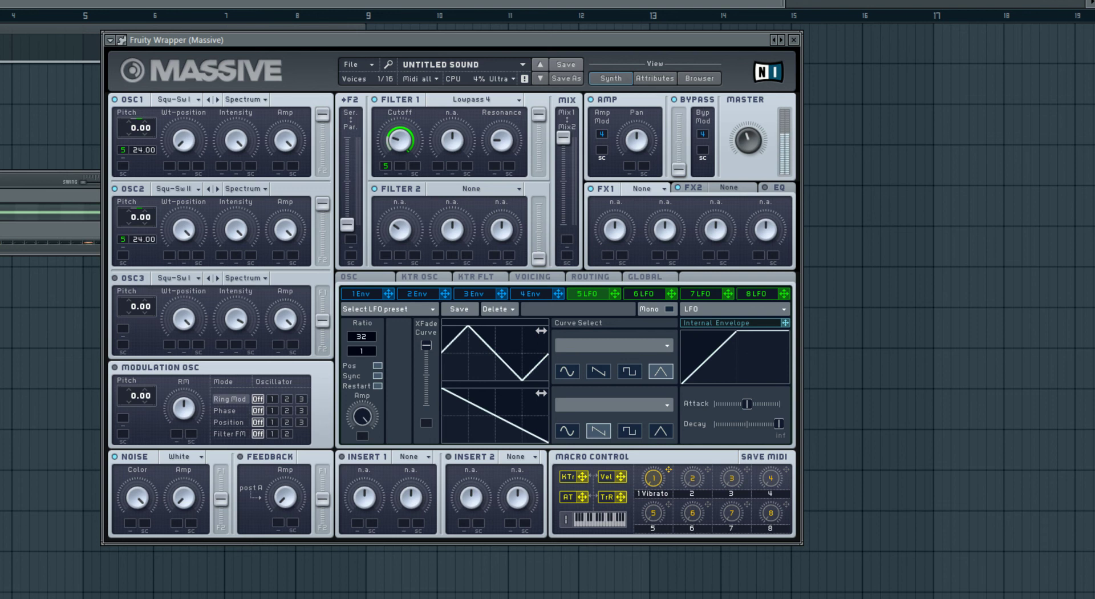
drag(454, 43, 546, 37)
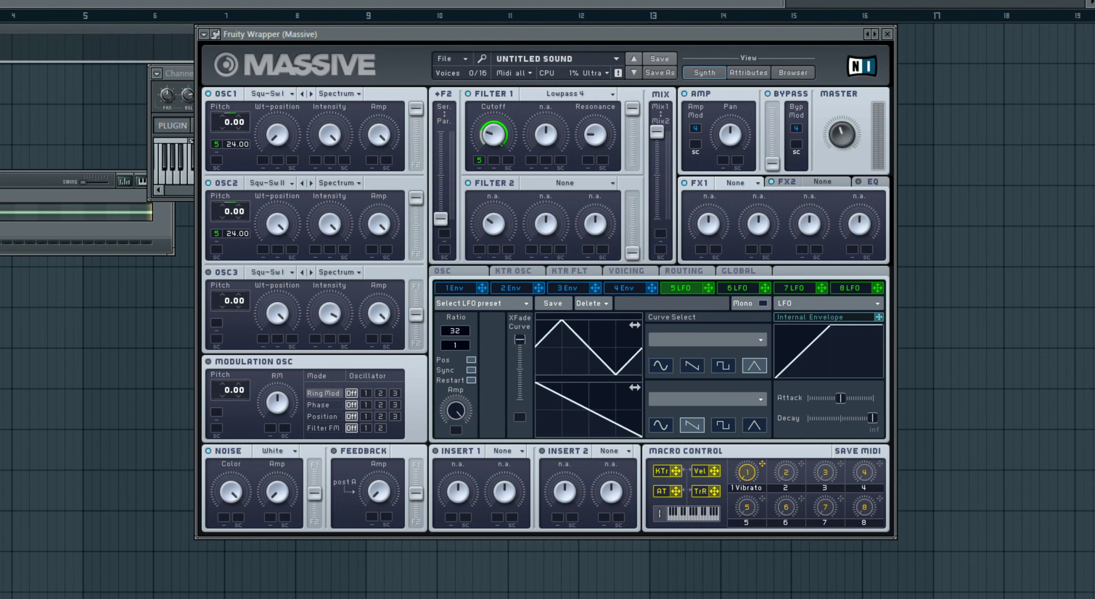
drag(456, 32, 433, 31)
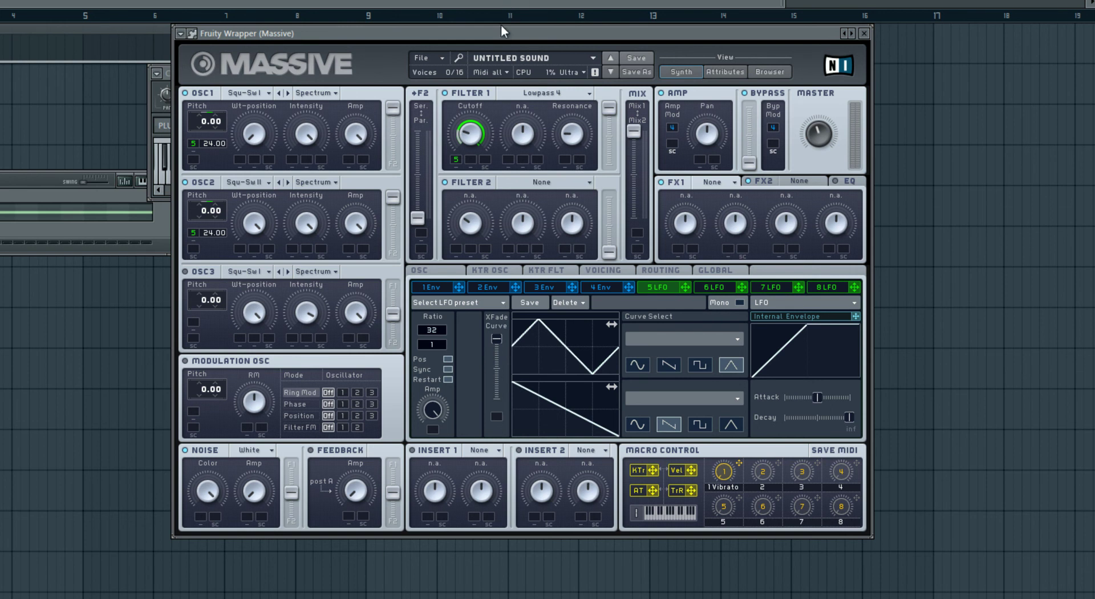
drag(501, 27, 483, 26)
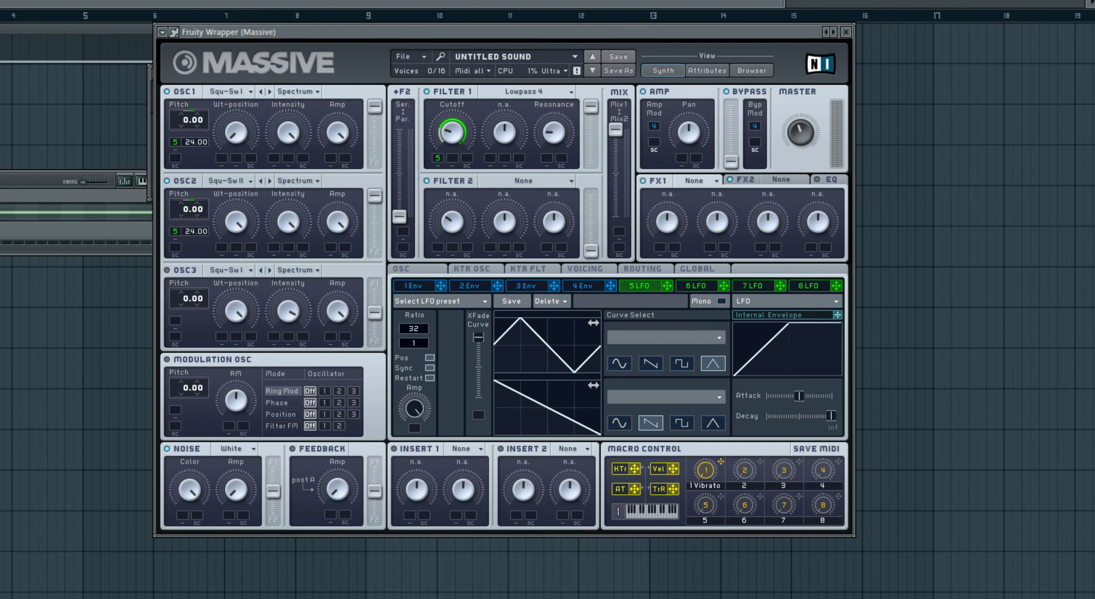
Step: Modulate LFO 6's rate and a lowered amp with LFO 5, and route LFO 6 to both active oscillators' pitches at 12.00
click(692, 286)
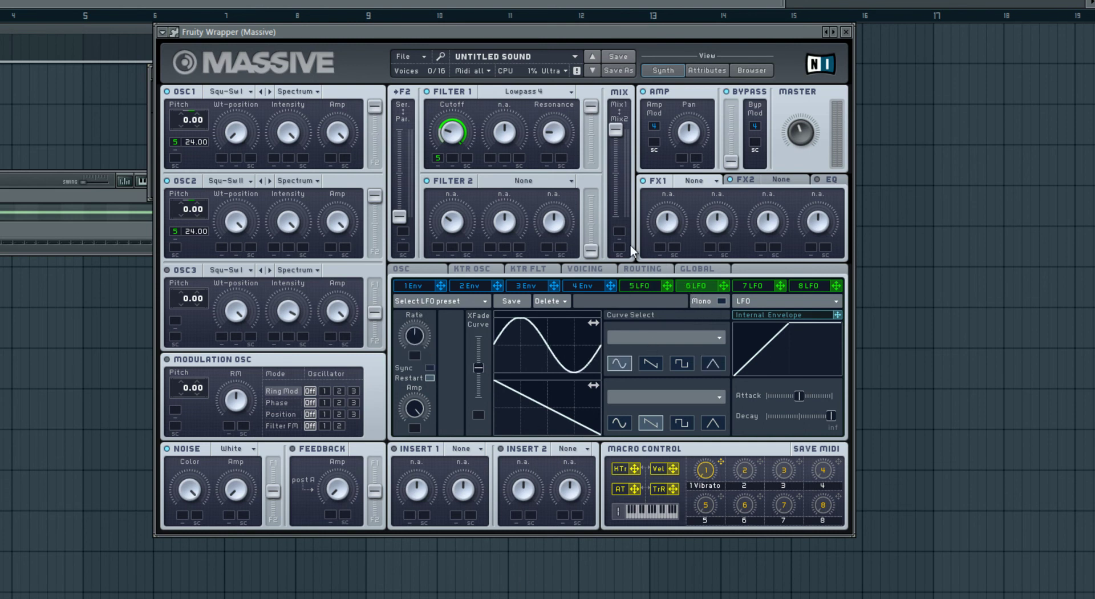
click(639, 286)
click(707, 285)
drag(666, 285, 415, 325)
drag(665, 285, 424, 405)
drag(723, 285, 203, 237)
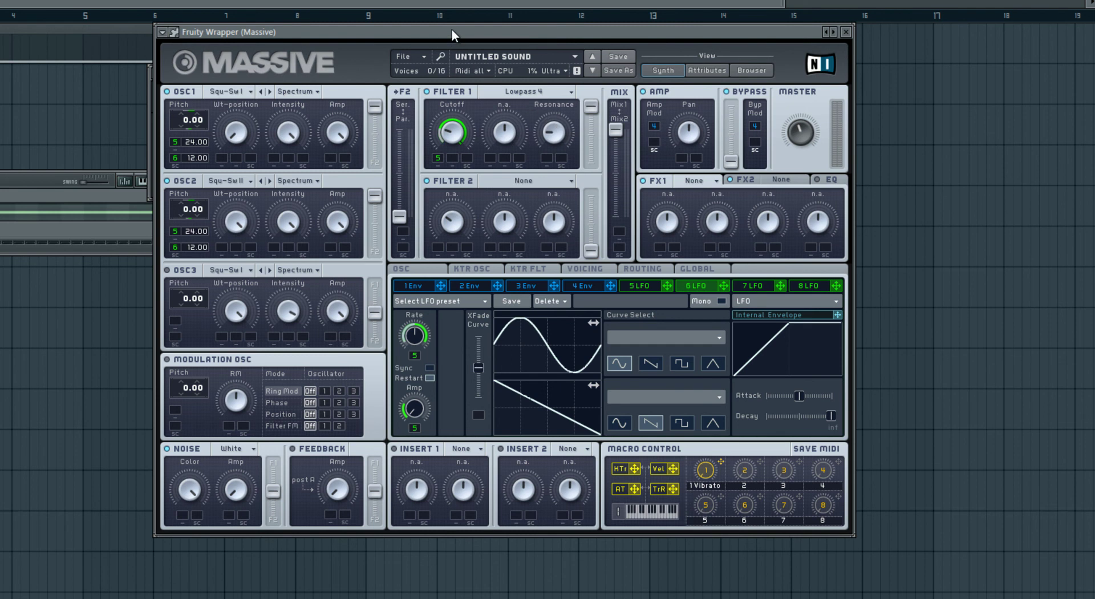
Step: Play the pattern to hear the sound with both LFOs modulating it
drag(449, 32, 554, 12)
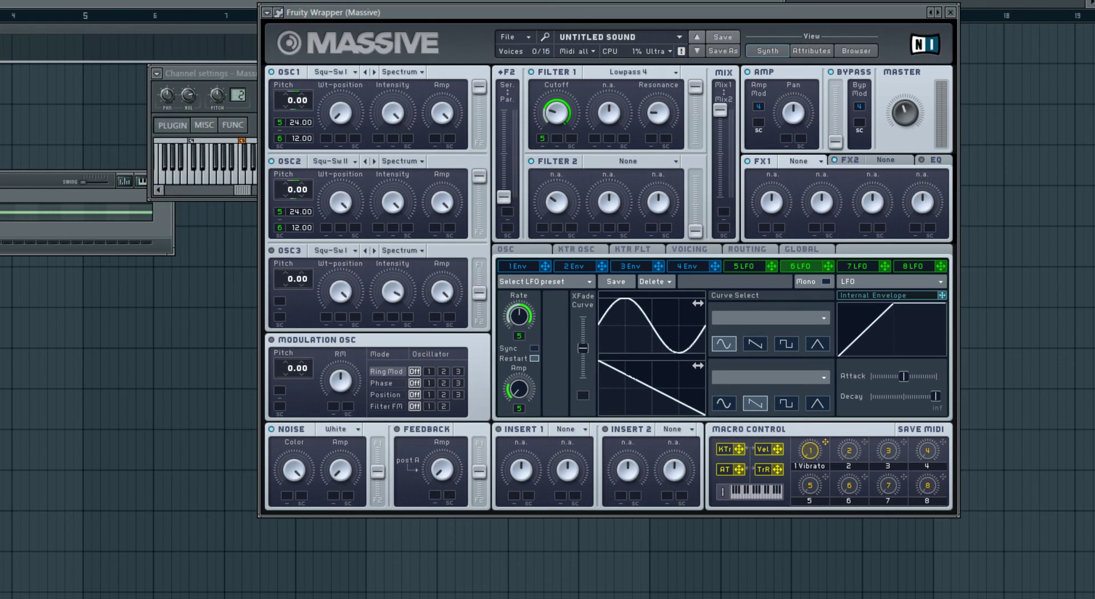
key(space)
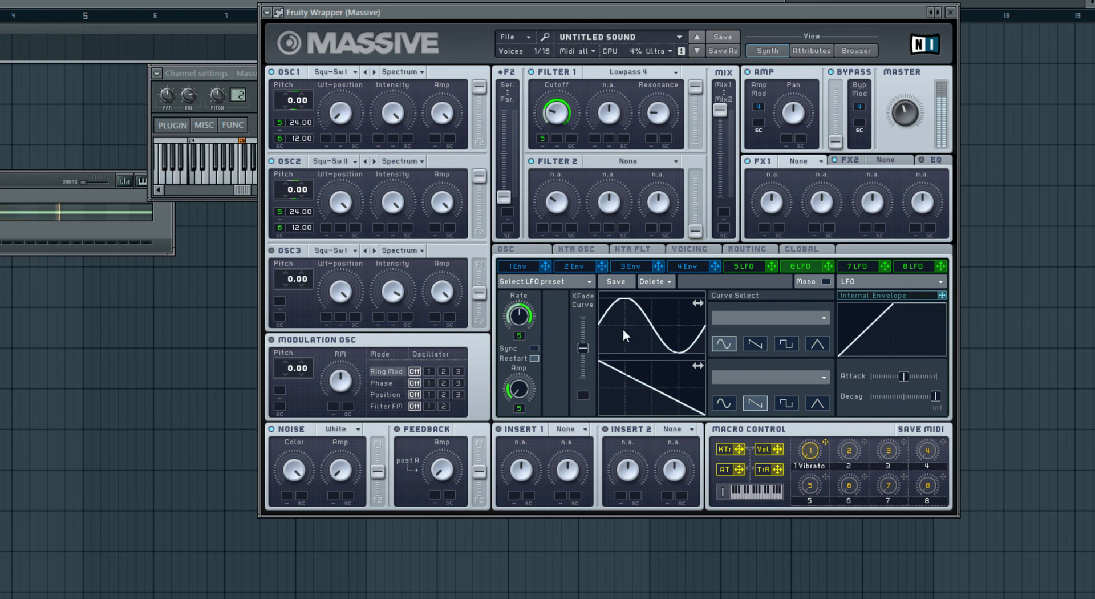
Step: Crossfade LFO 6 fully to its upper sine curve
drag(583, 348, 587, 252)
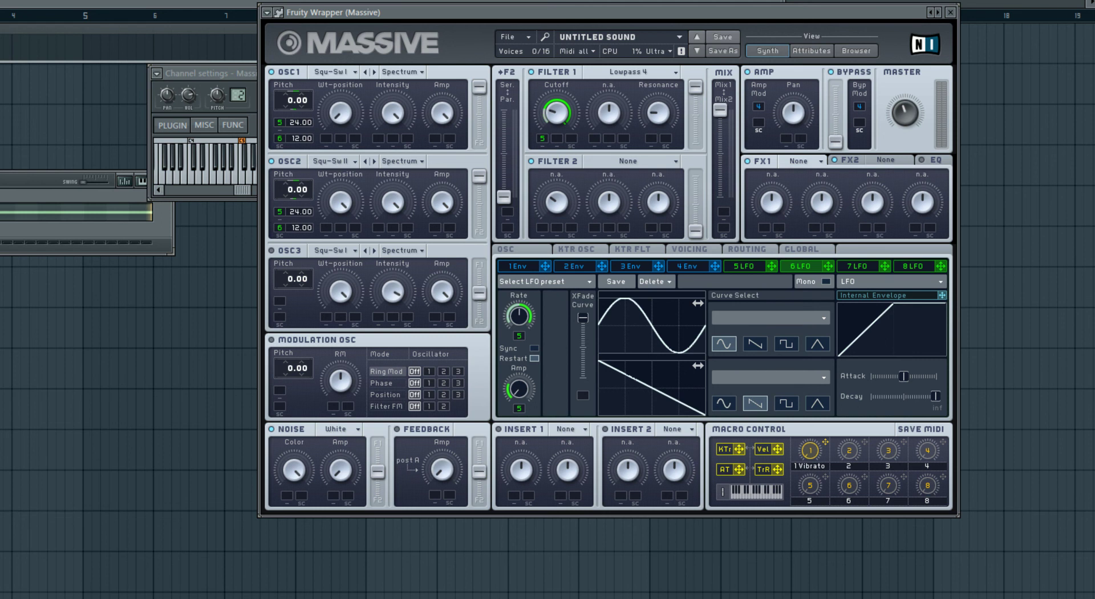
Step: Select the playlist time range from the visible start up to bar 13, and bring the Massive window back
drag(501, 13, 505, 134)
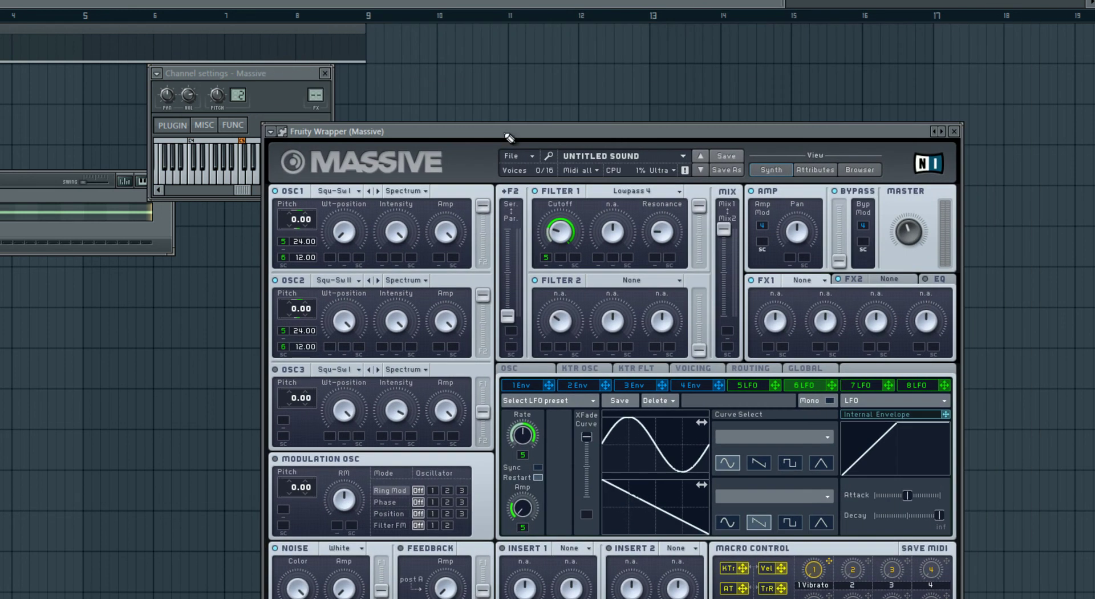
click(652, 21)
drag(651, 21, 3, 21)
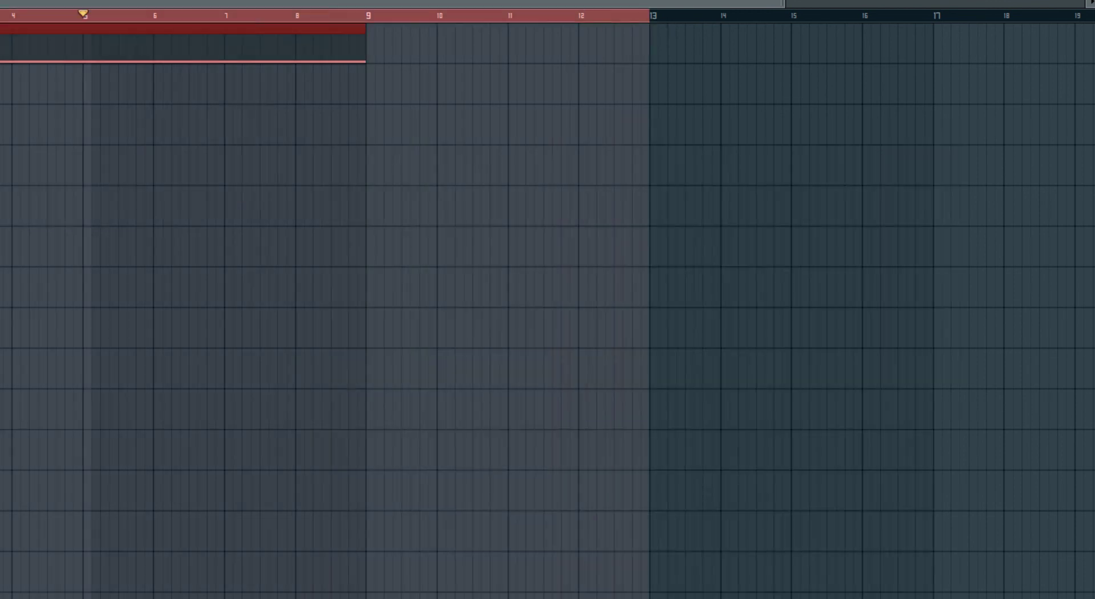
key(F6)
click(195, 219)
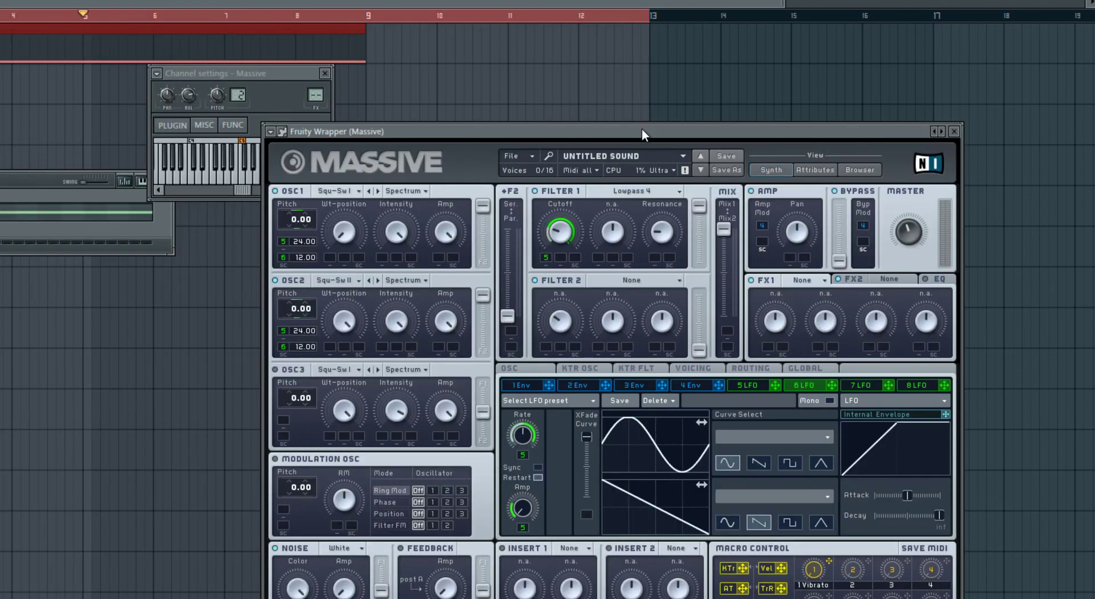
Step: Set the voicing to 4 unisono voices, enable pan position spread slightly towards Full, and play the sound
drag(657, 124, 644, 92)
click(674, 339)
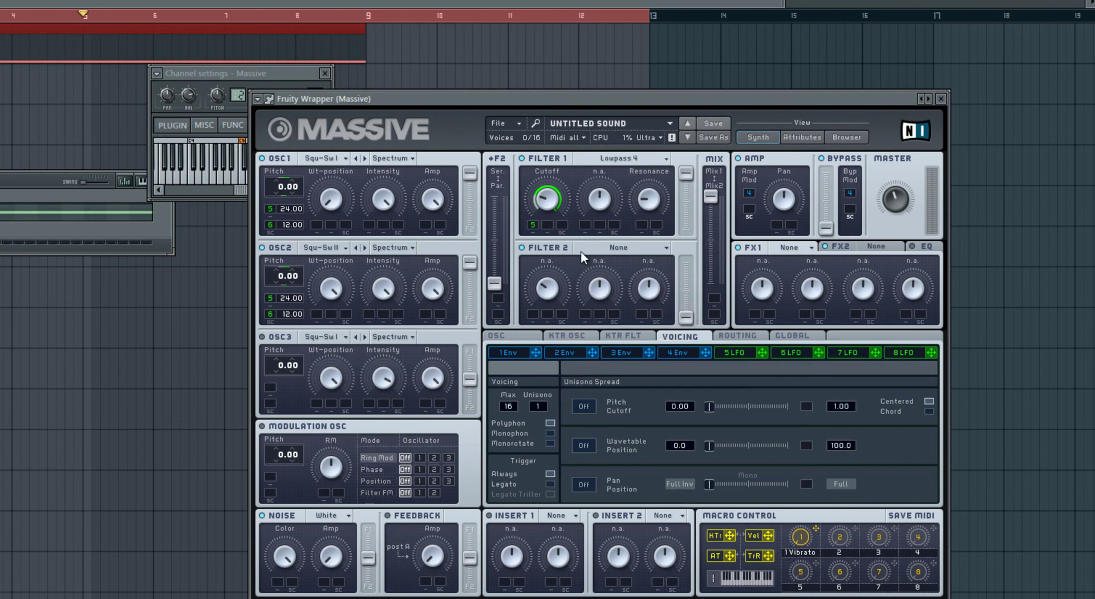
drag(545, 396, 546, 394)
click(583, 484)
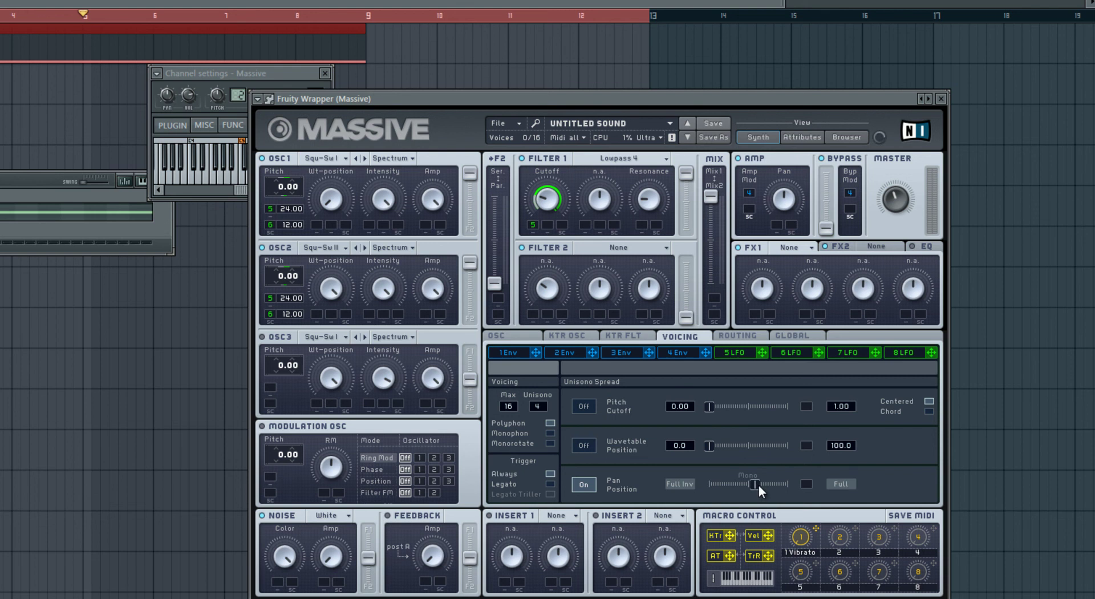
key(space)
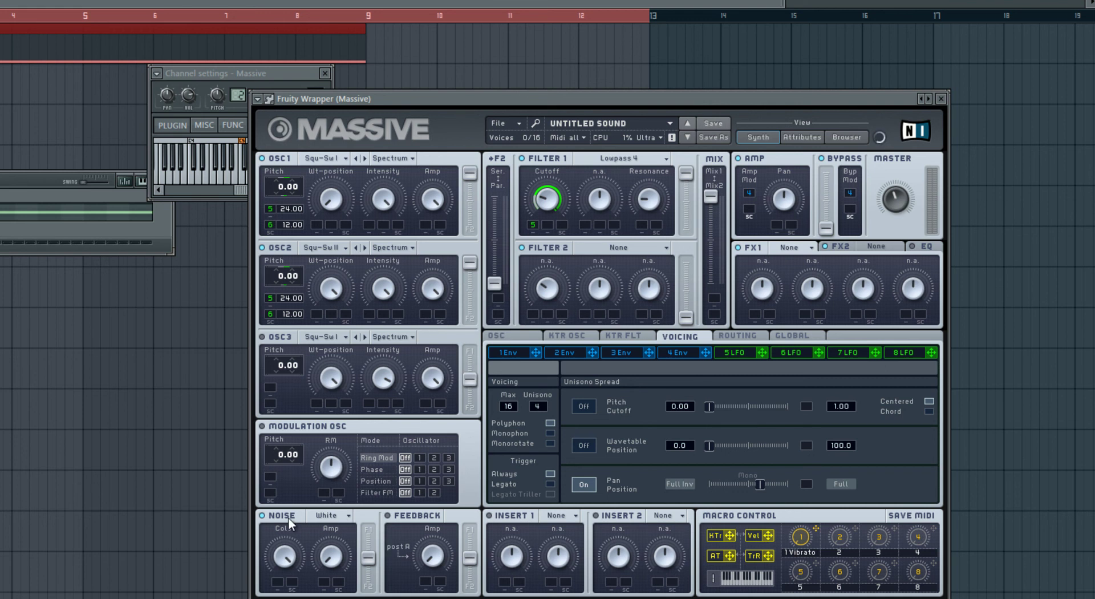
Step: Switch the noise oscillator to Bright noise, adjust its amp, and route it fully to filter 1
click(330, 518)
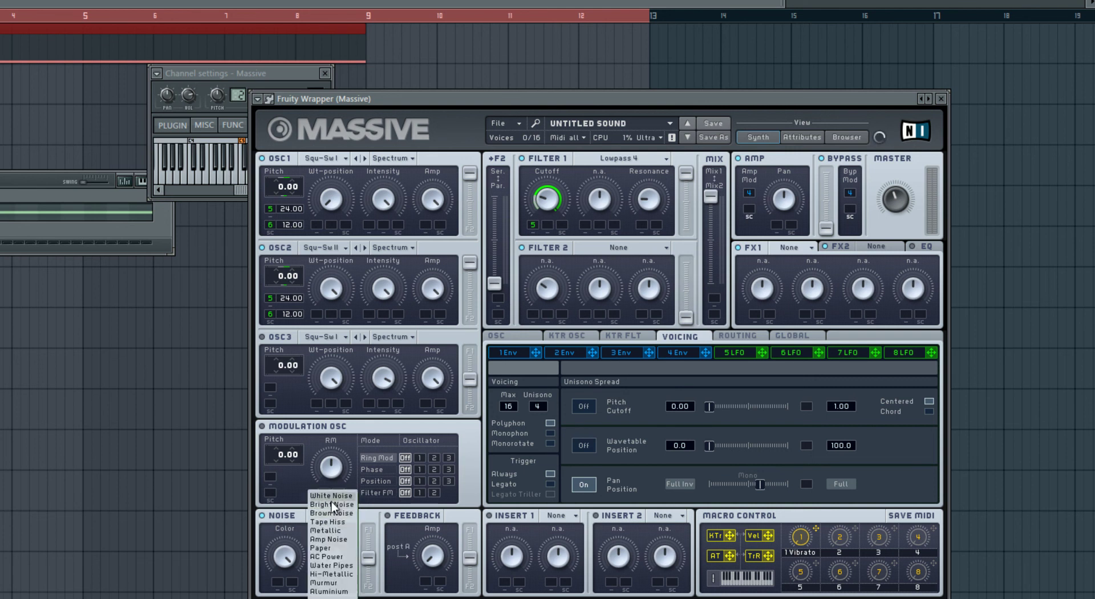
click(330, 504)
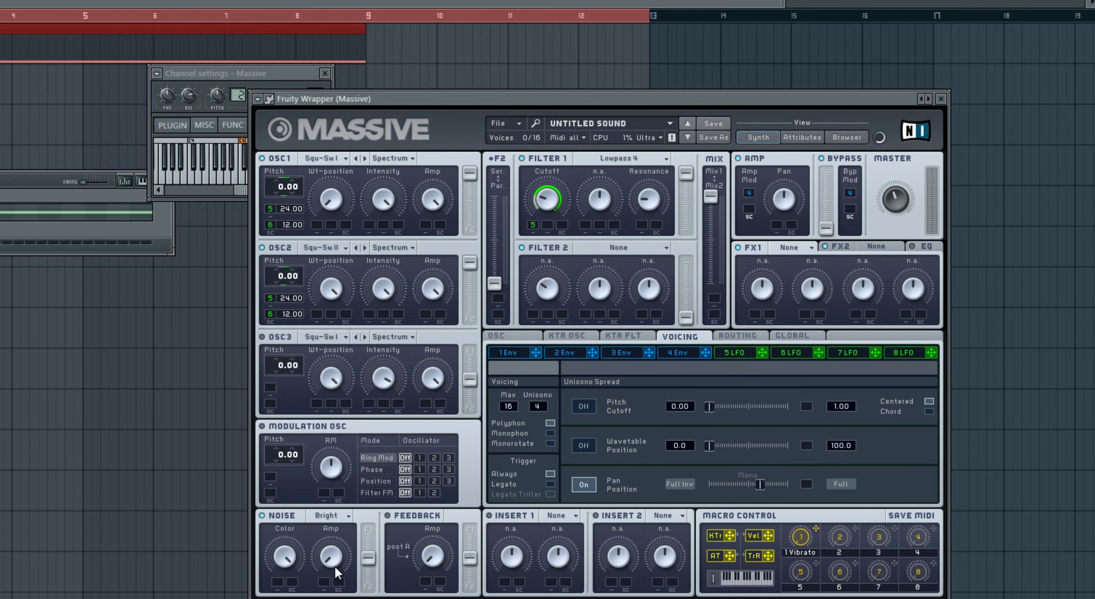
drag(336, 562, 350, 501)
drag(367, 557, 388, 488)
Step: Load the Parabolic Shaper in Insert 1 and enable it with a lowered dry/wet and a raised drive
click(557, 515)
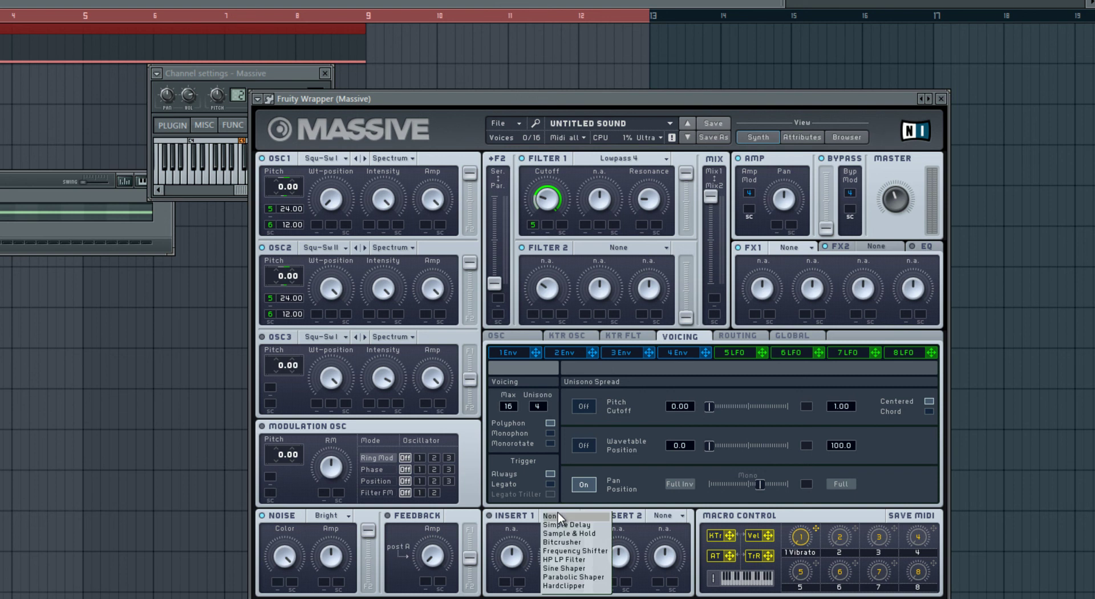
click(588, 575)
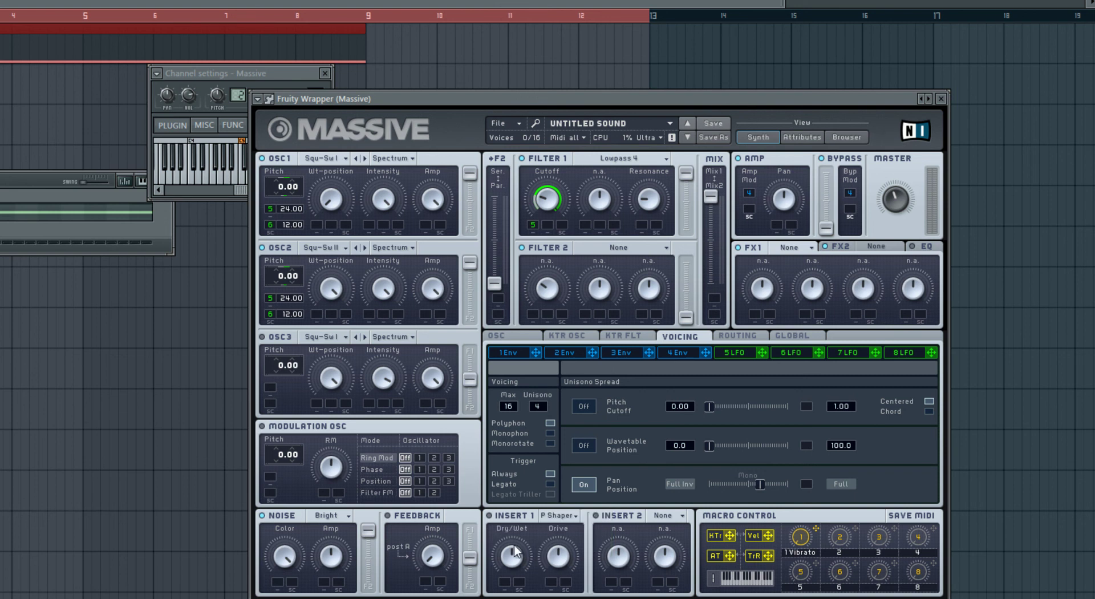
click(490, 517)
Step: Set FX1 to Reverb with low dry/wet and raised size, density and color, and enable the EQ with low shelf reduced and high shelf boosted
click(803, 247)
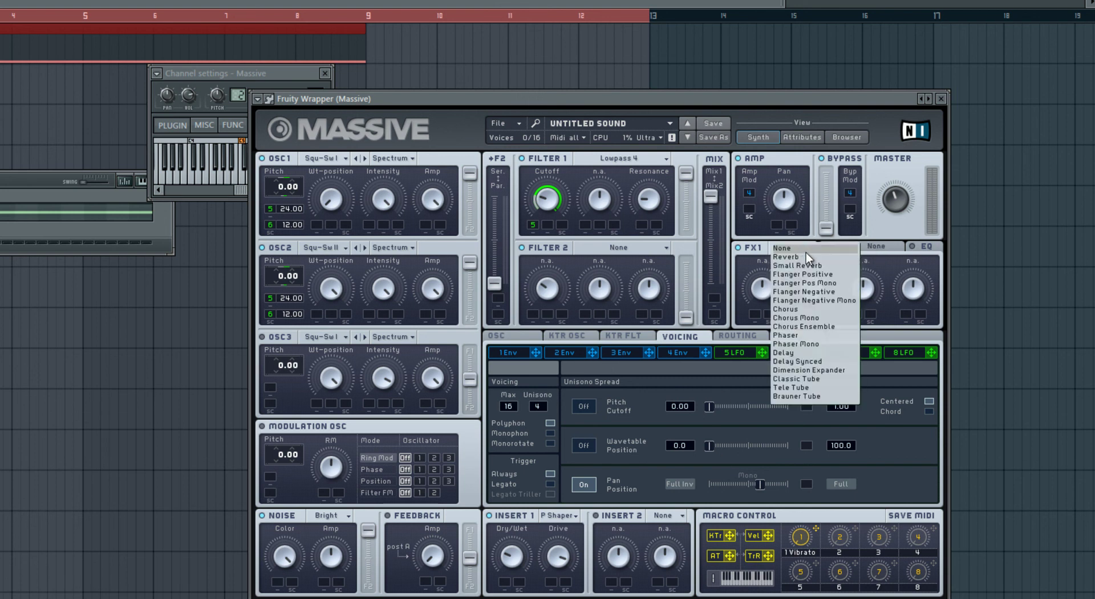
click(804, 257)
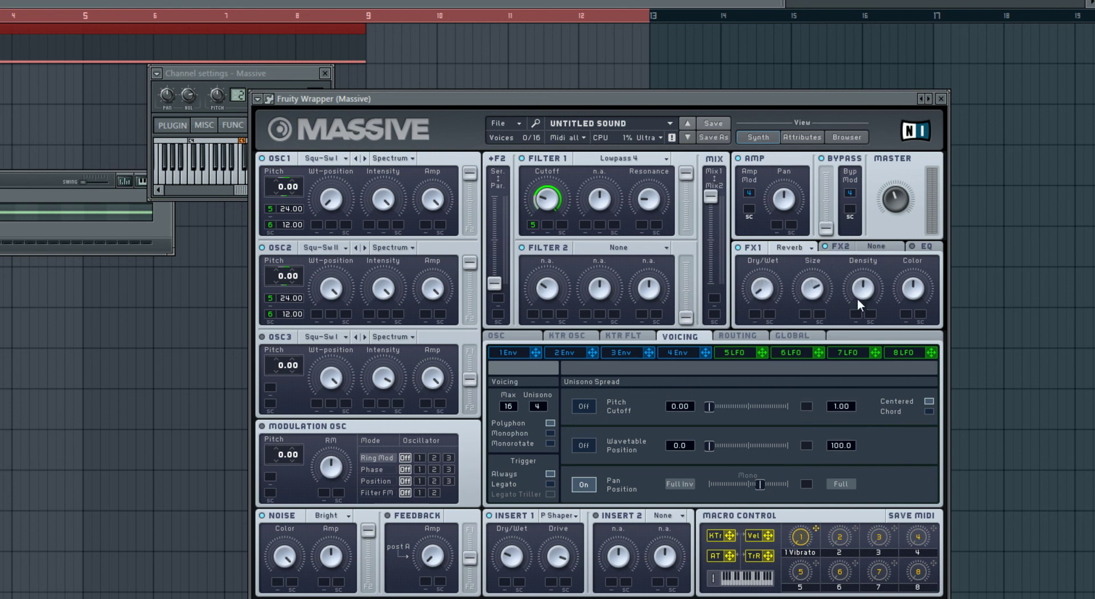
drag(865, 293, 869, 255)
drag(911, 293, 911, 236)
click(926, 248)
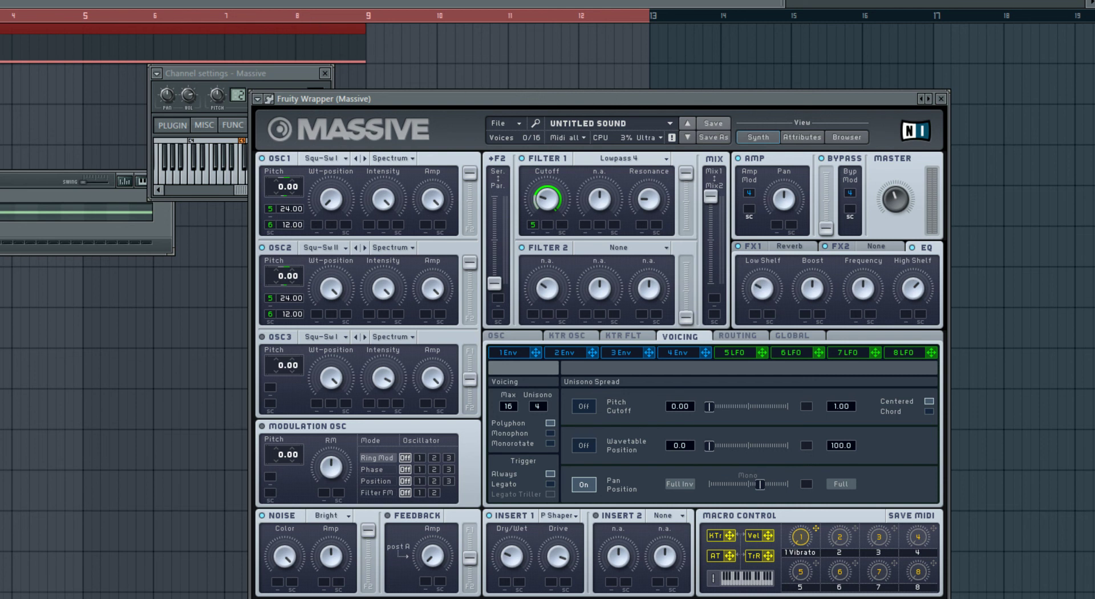
Step: Play the pattern while raising filter 1's cutoff slightly and widening LFO 5's modulation of LFO 6's amp
key(space)
drag(545, 201, 546, 186)
click(791, 349)
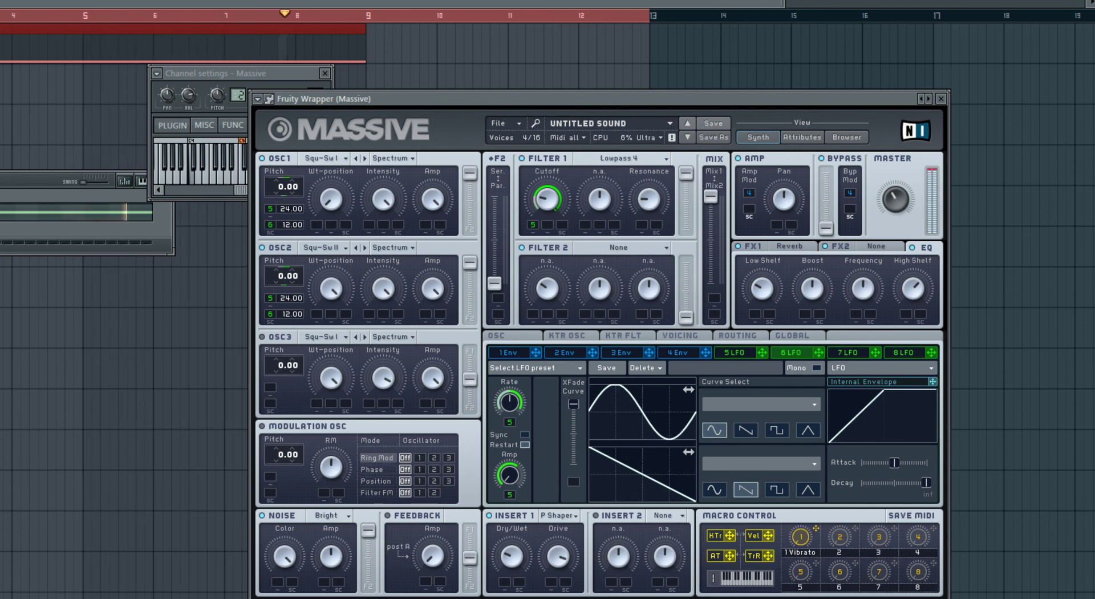
key(space)
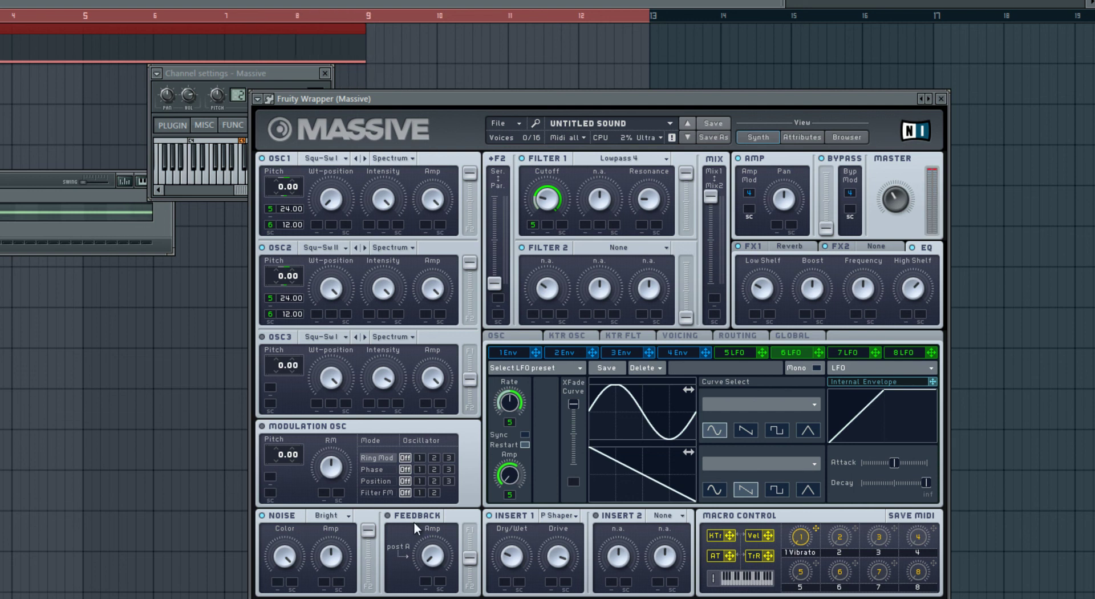
drag(452, 96, 295, 60)
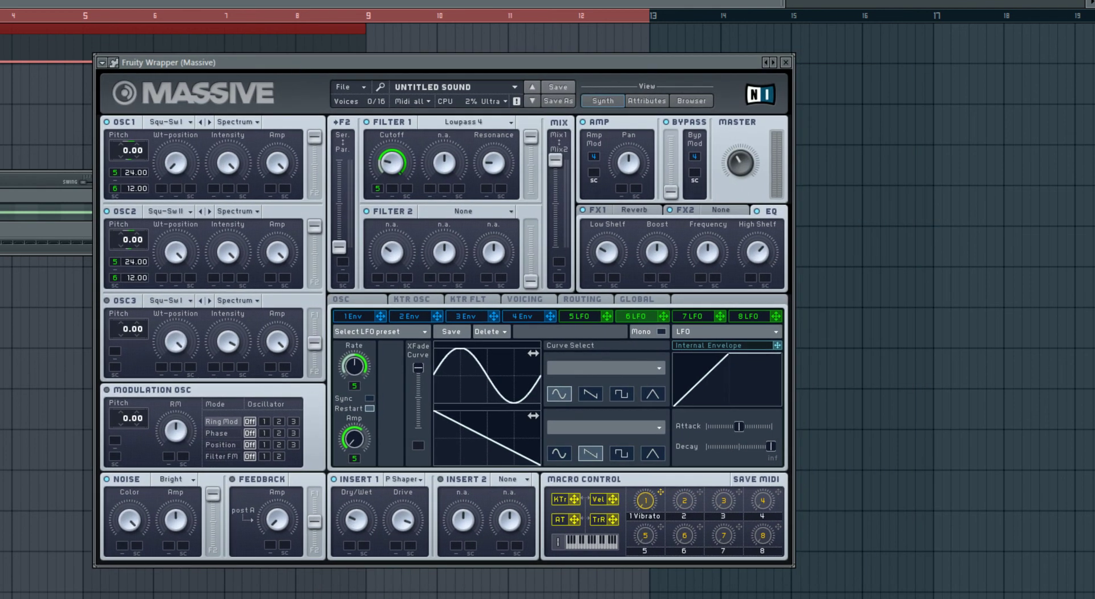